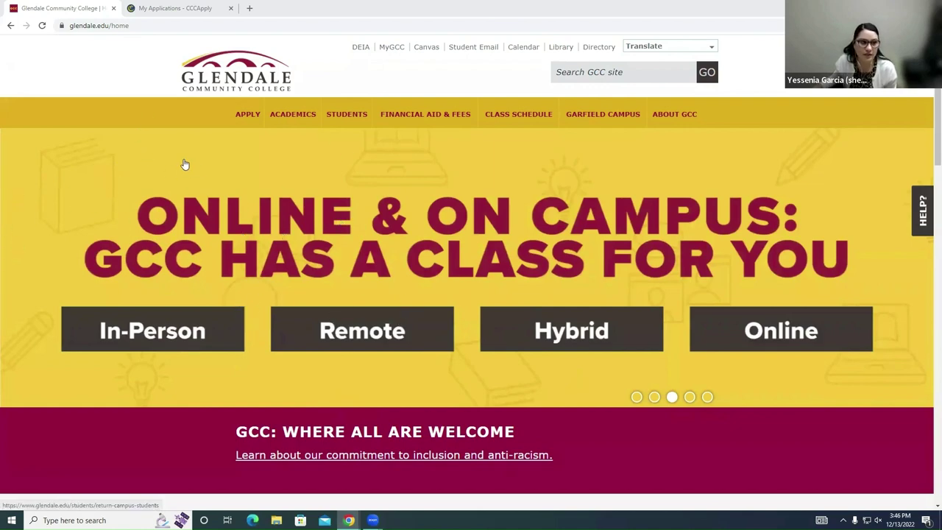
Step: Replace /home with /hs after glendale.edu in the address to load the High School Students page
click(120, 25)
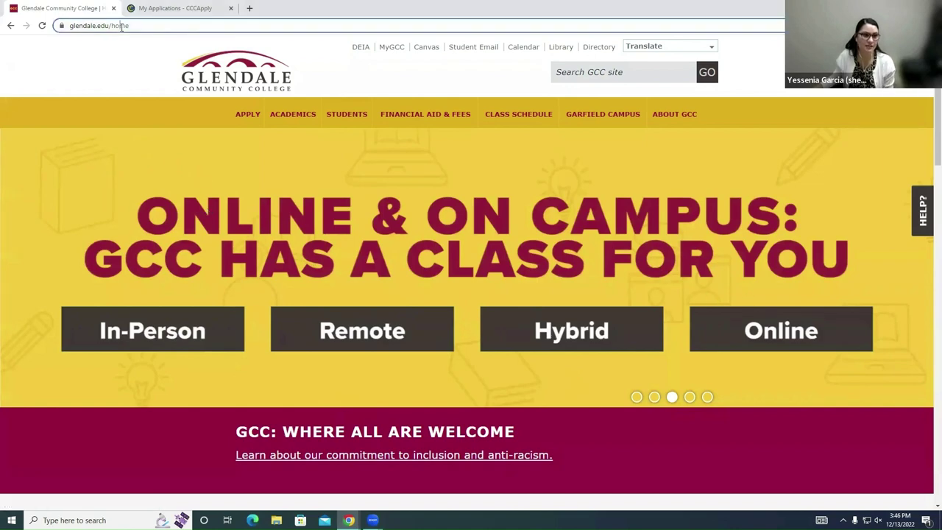
click(120, 25)
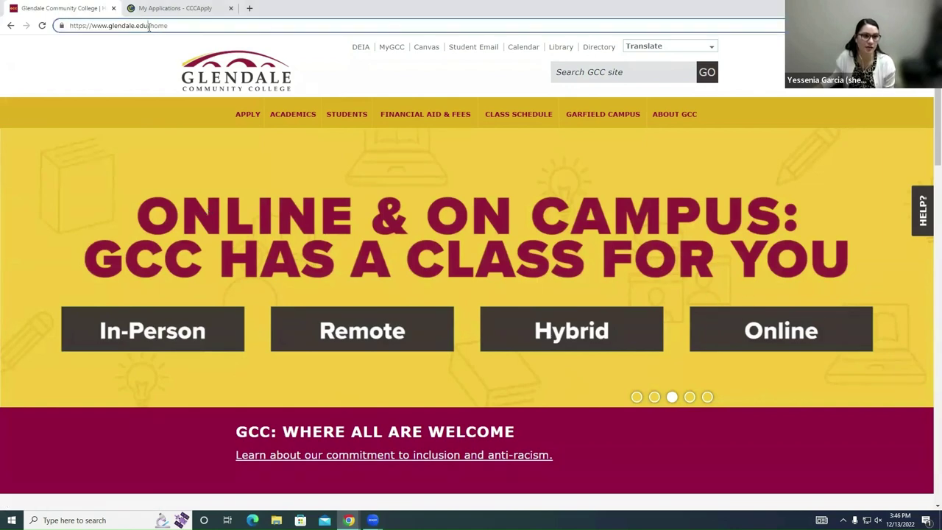
drag(149, 26, 199, 35)
key(BackSpace)
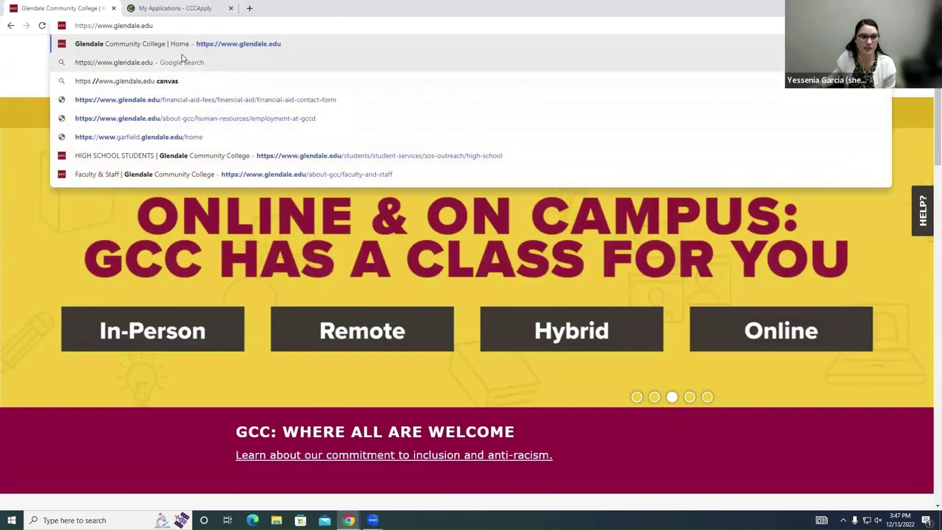
click(27, 62)
mouse_move(242, 115)
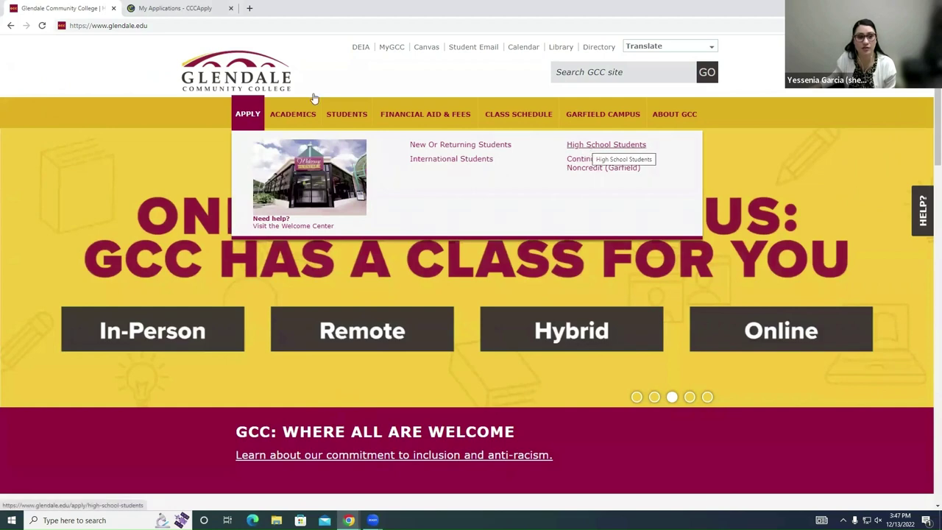
click(190, 25)
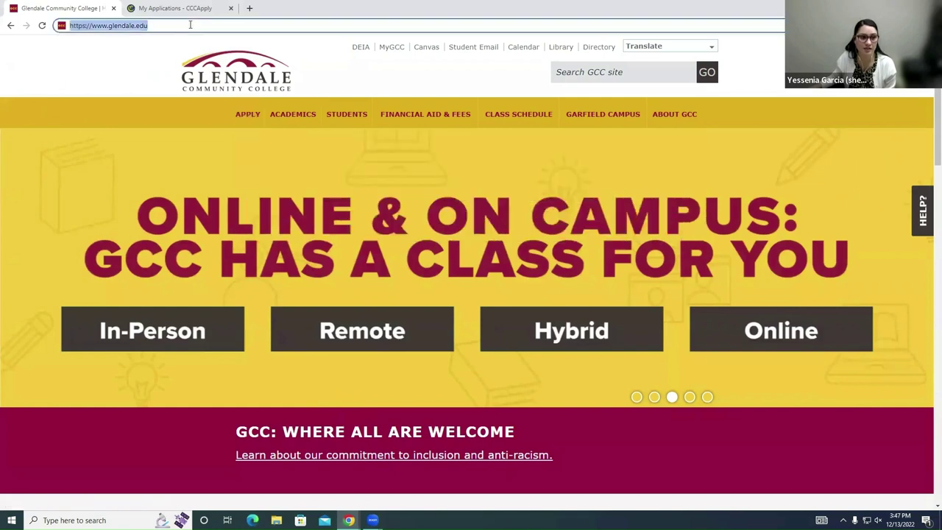
click(193, 26)
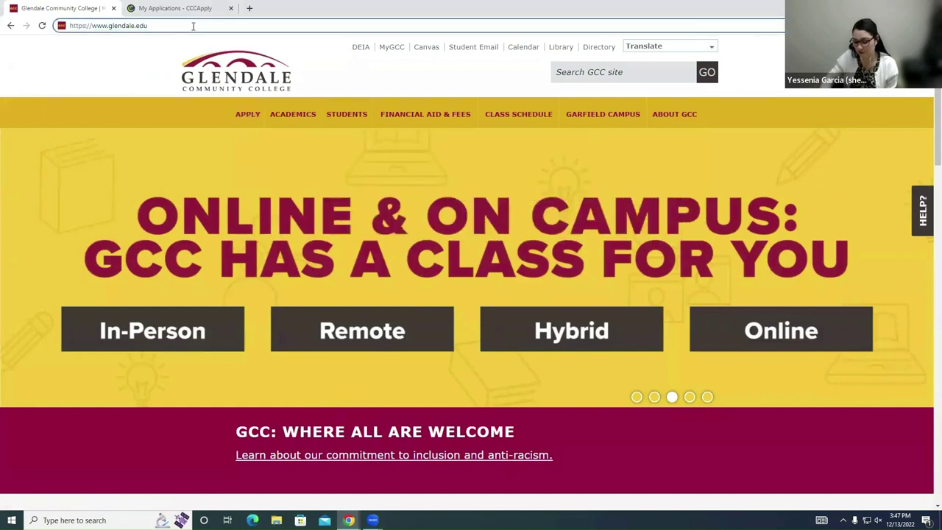
text(/hs)
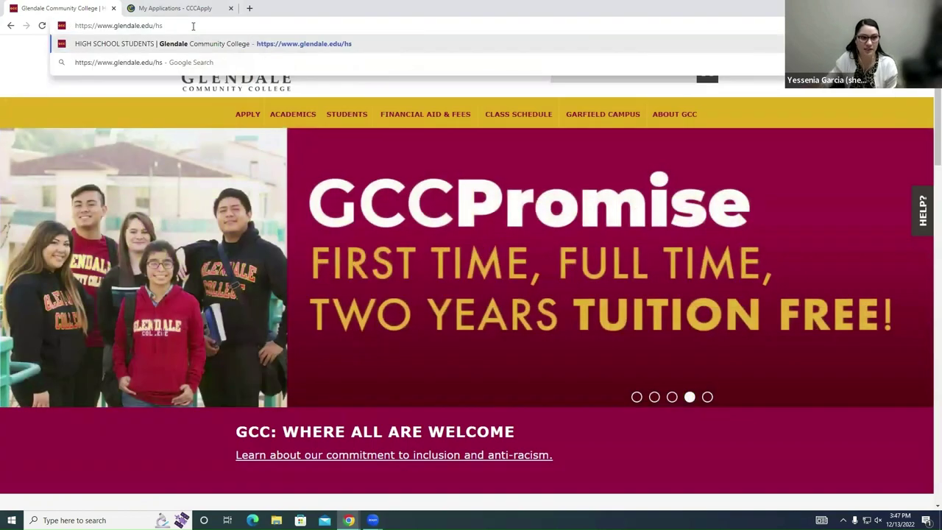
key(Return)
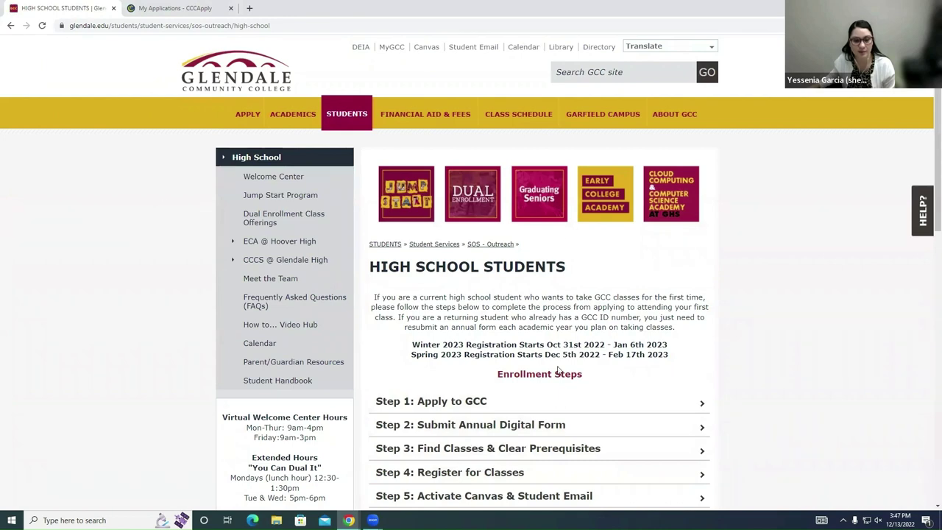
Step: Scroll down and highlight the Virtual Welcome Center hours and the Extended Hours block
scroll(658, 362, down, 1)
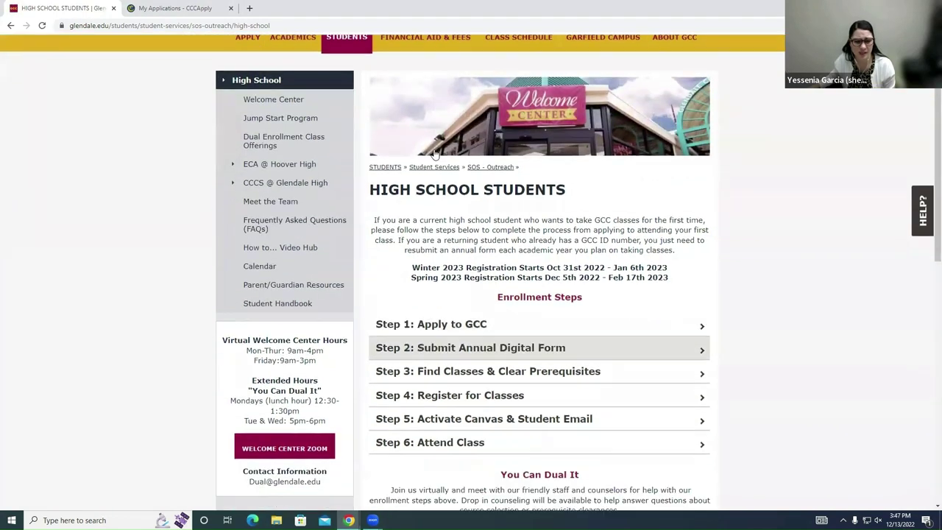
scroll(456, 279, down, 1)
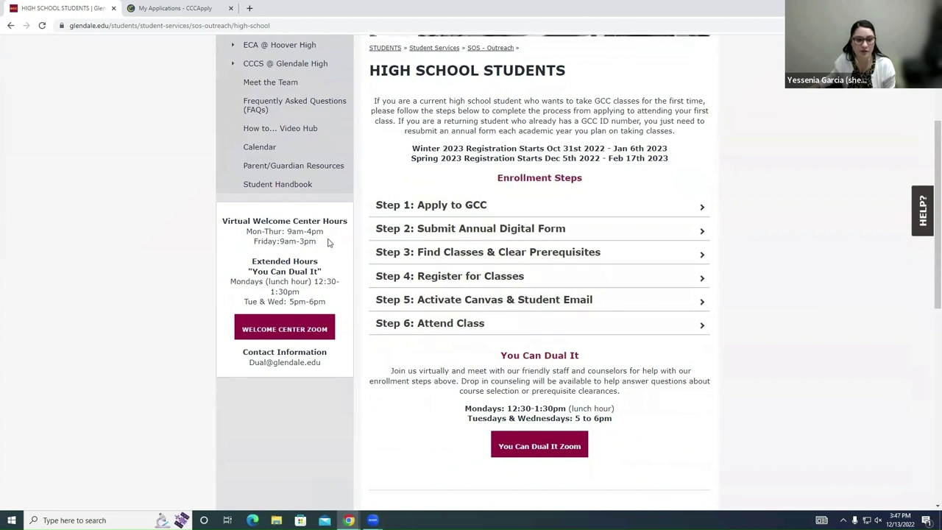
drag(325, 243, 206, 221)
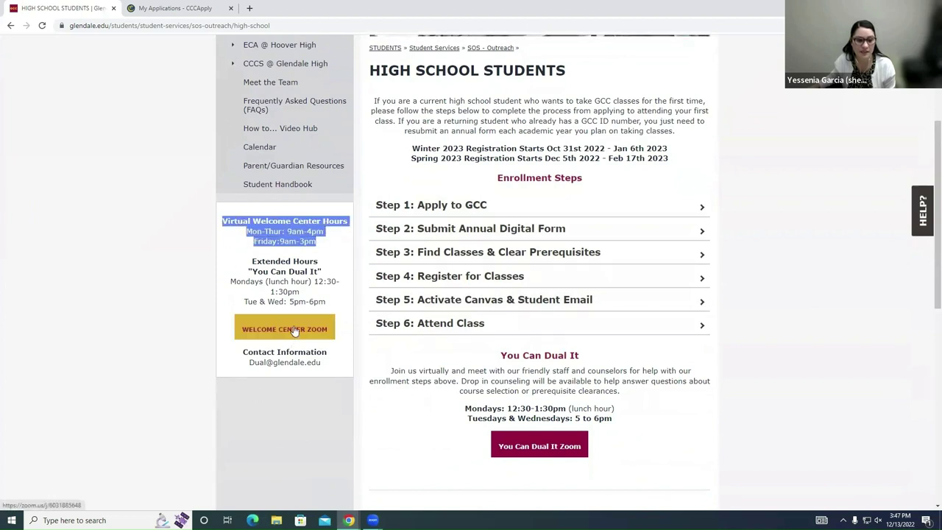
drag(331, 302, 244, 262)
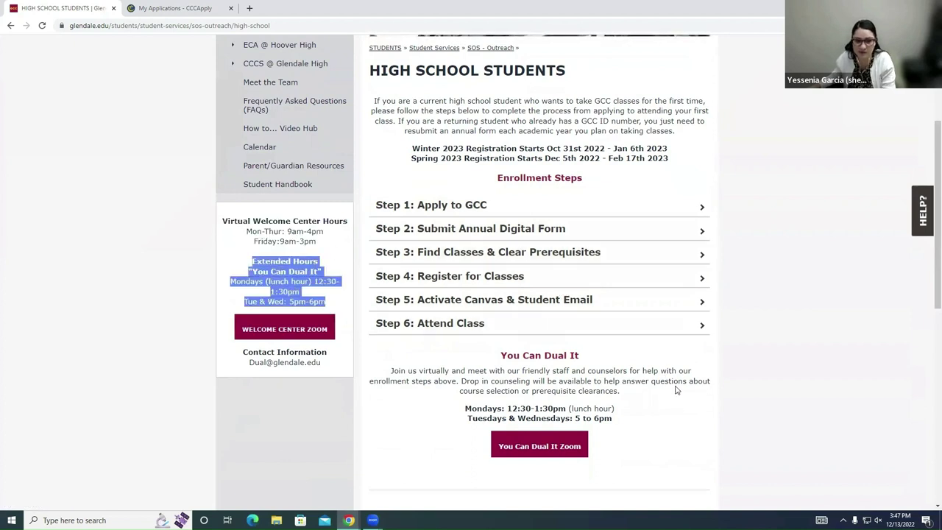
click(802, 368)
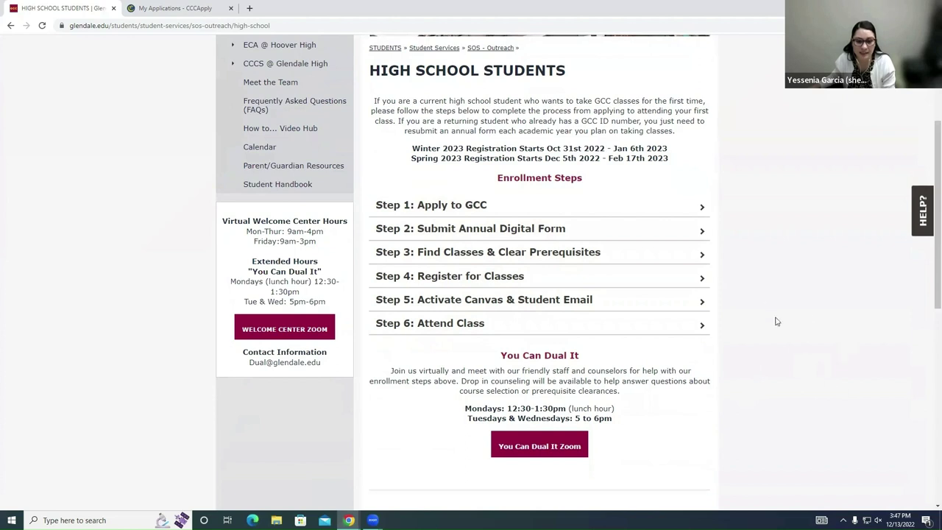
Step: Expand Step 1: Apply to GCC and open the college application in a new tab
scroll(664, 301, up, 3)
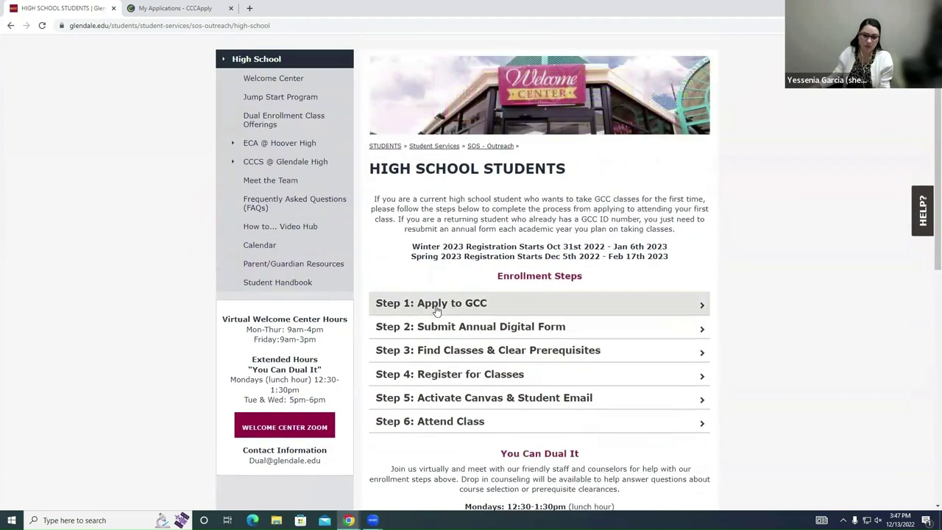
click(456, 304)
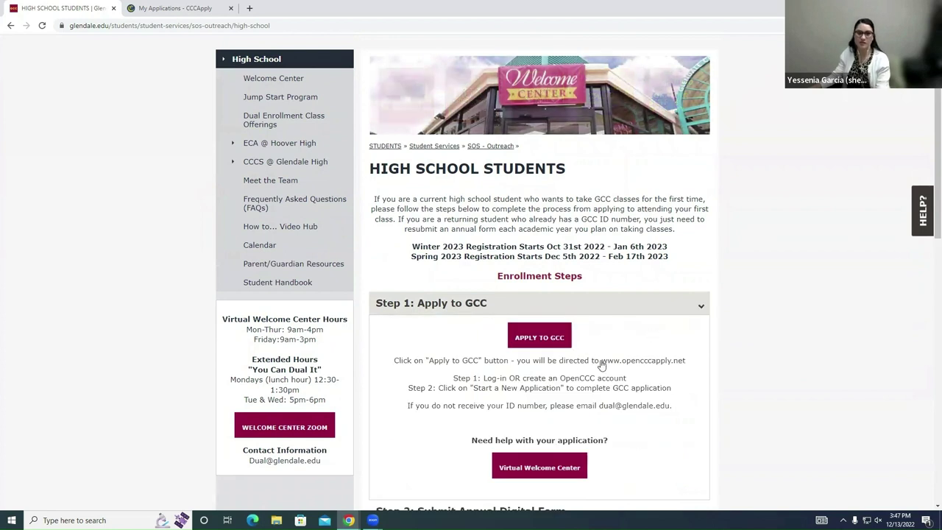
click(553, 340)
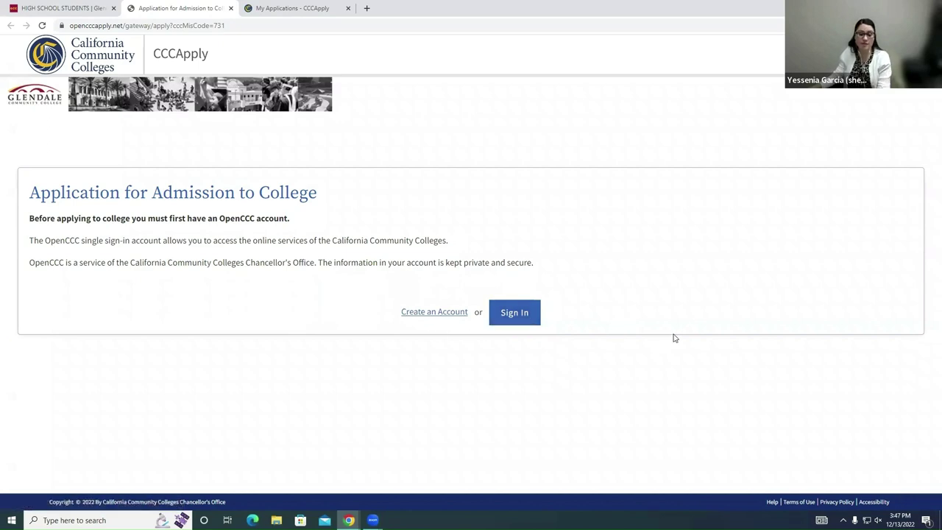
click(94, 5)
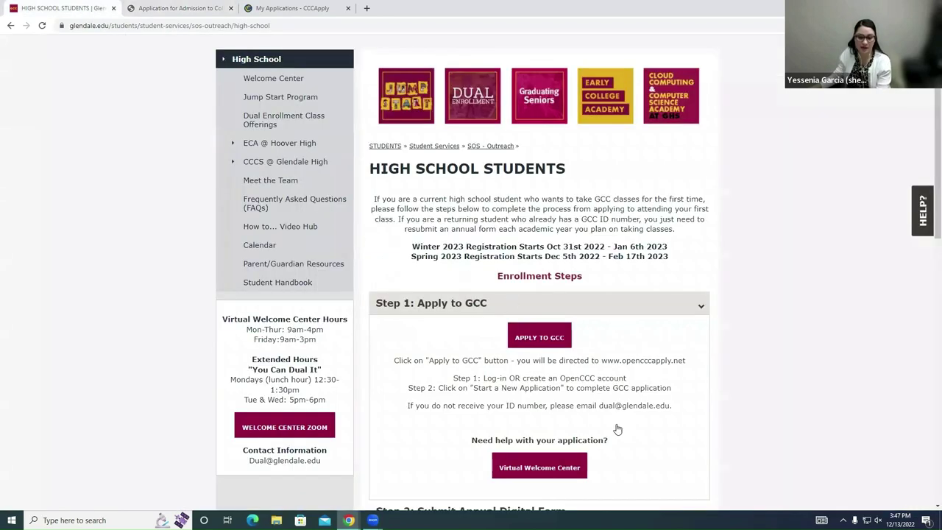
scroll(618, 427, down, 2)
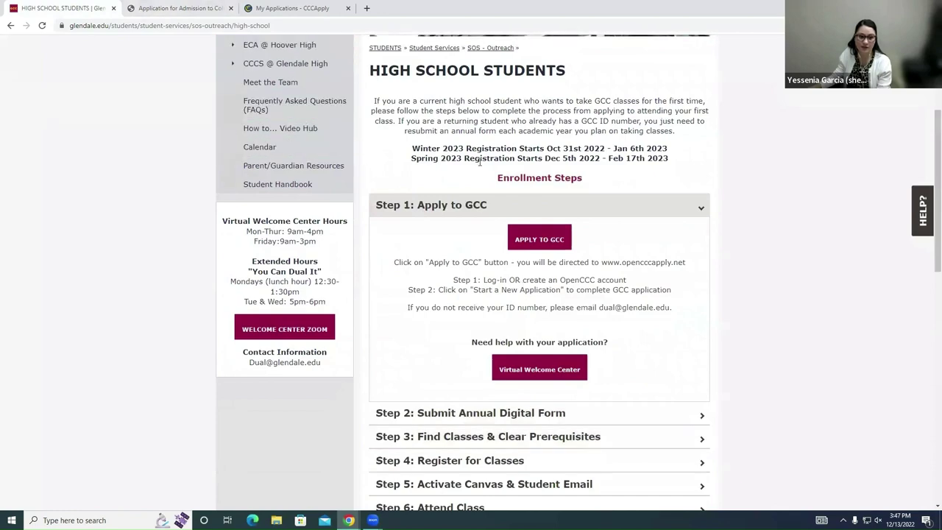
scroll(550, 193, up, 3)
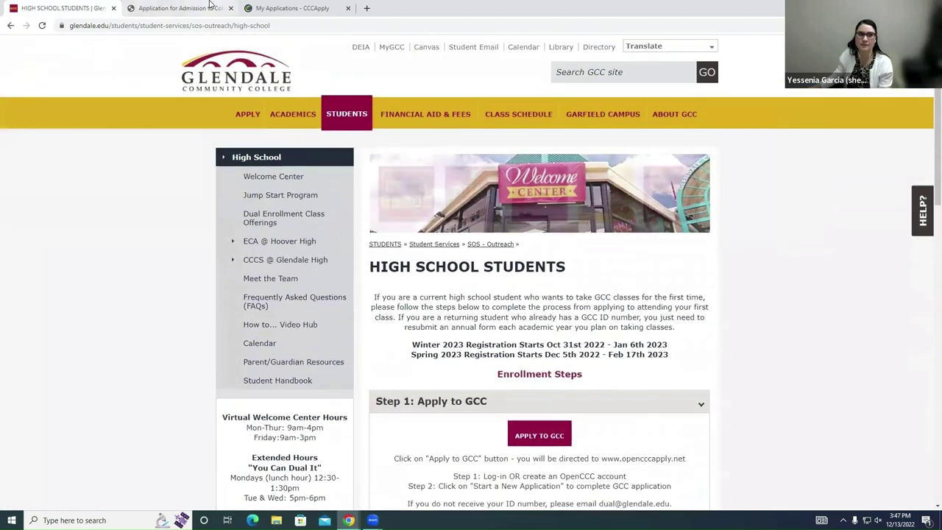
click(210, 7)
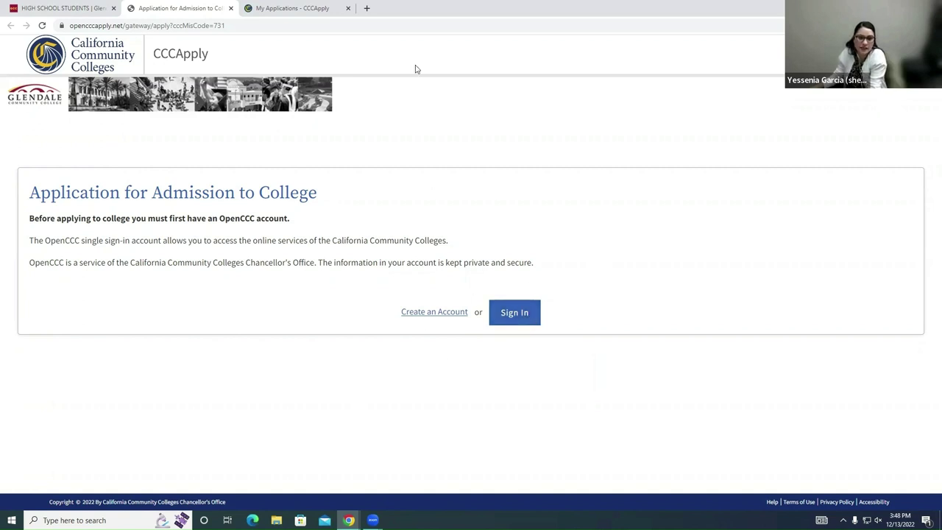
Step: Go to My Applications and review the account's mailing address under Account Information
click(316, 8)
scroll(440, 243, up, 2)
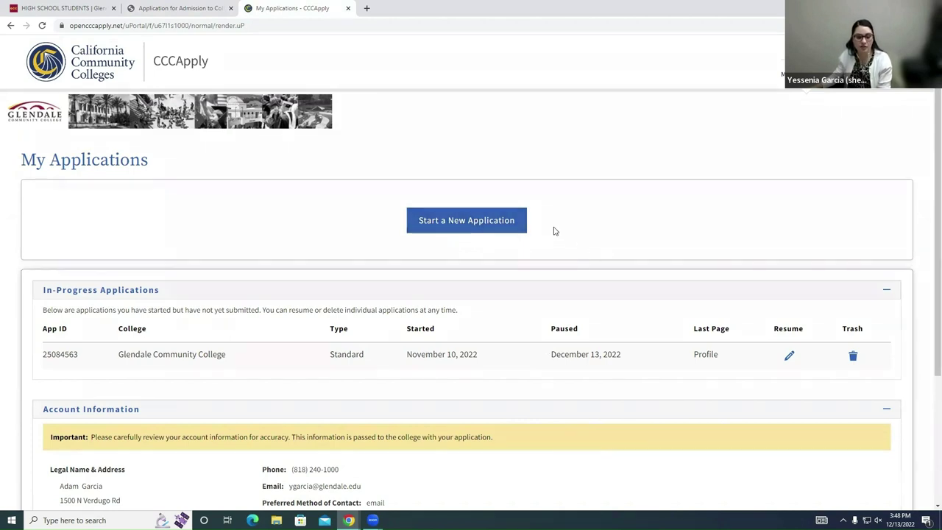
scroll(556, 351, down, 2)
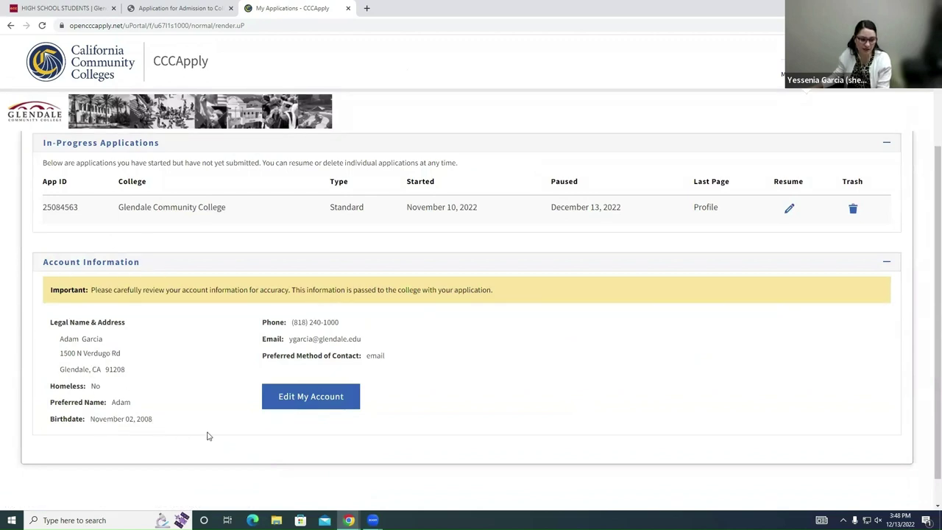
drag(124, 370, 61, 351)
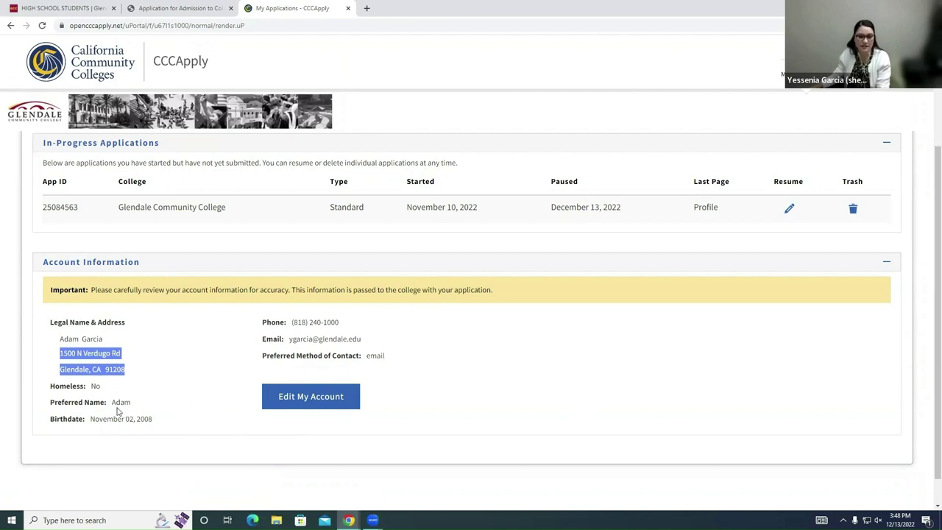
scroll(393, 427, up, 3)
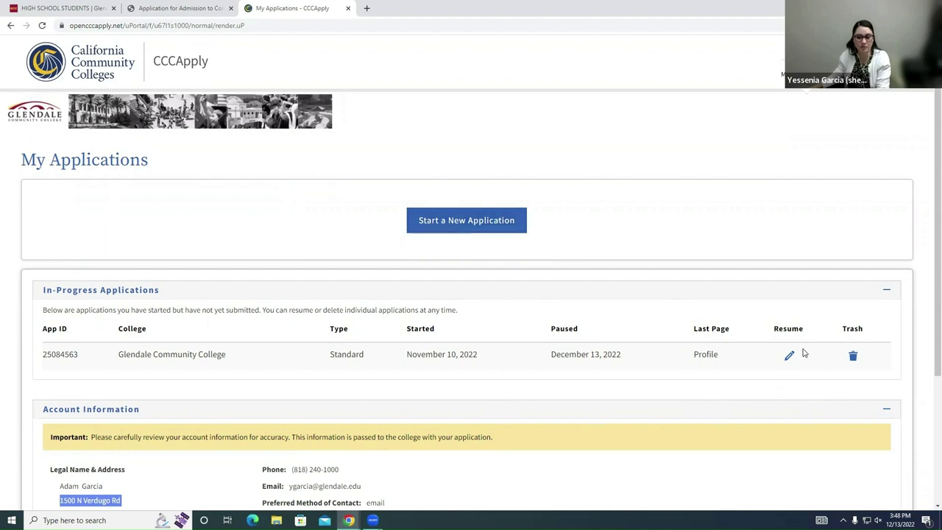
Step: Resume the Glendale application and save Enrollment: Winter/Spring 2023, transfer goal, Art History AA-T
click(789, 356)
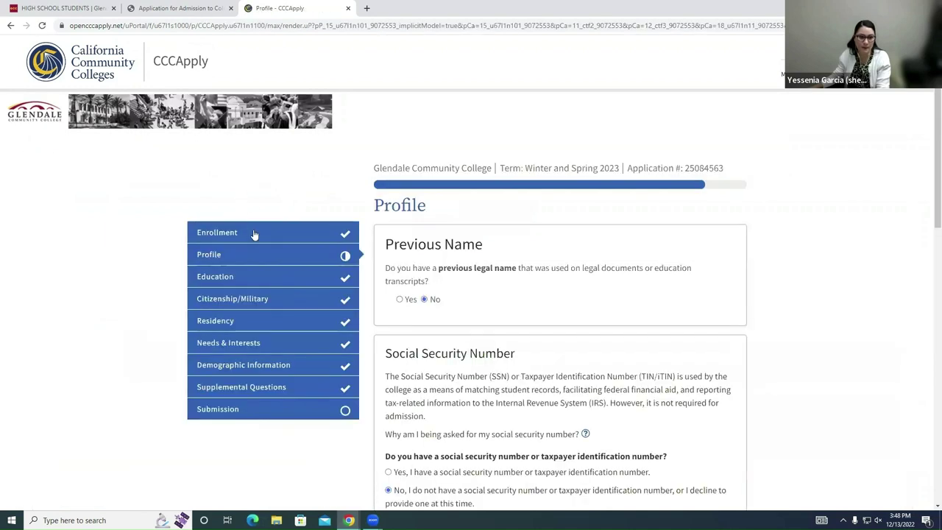
click(254, 234)
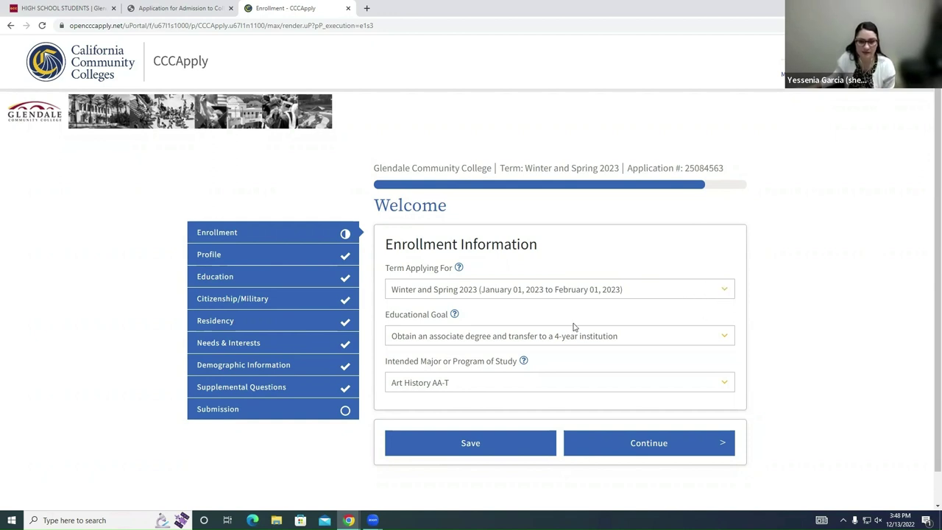
scroll(633, 317, down, 1)
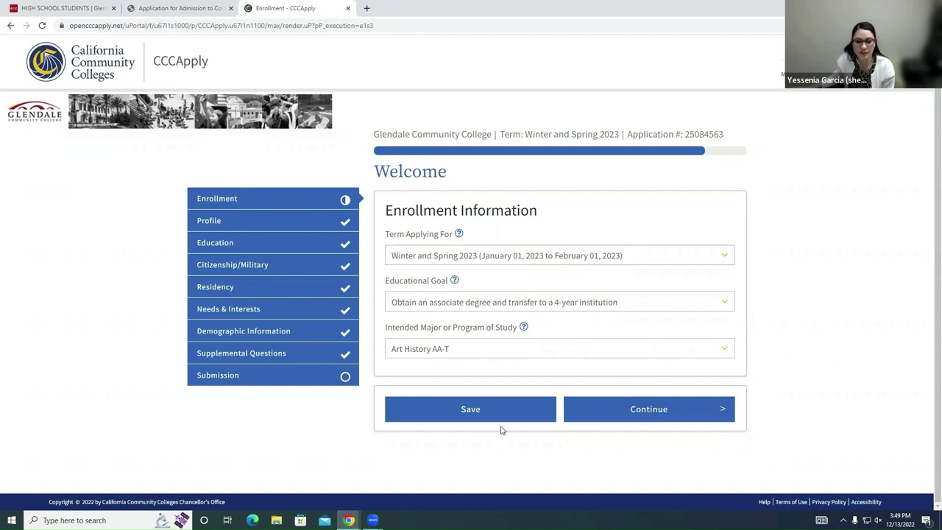
click(482, 414)
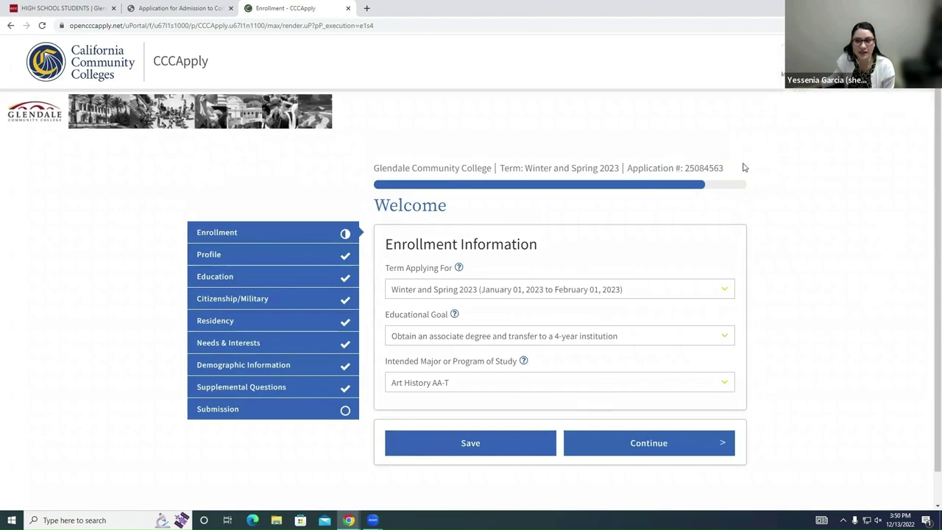
click(686, 443)
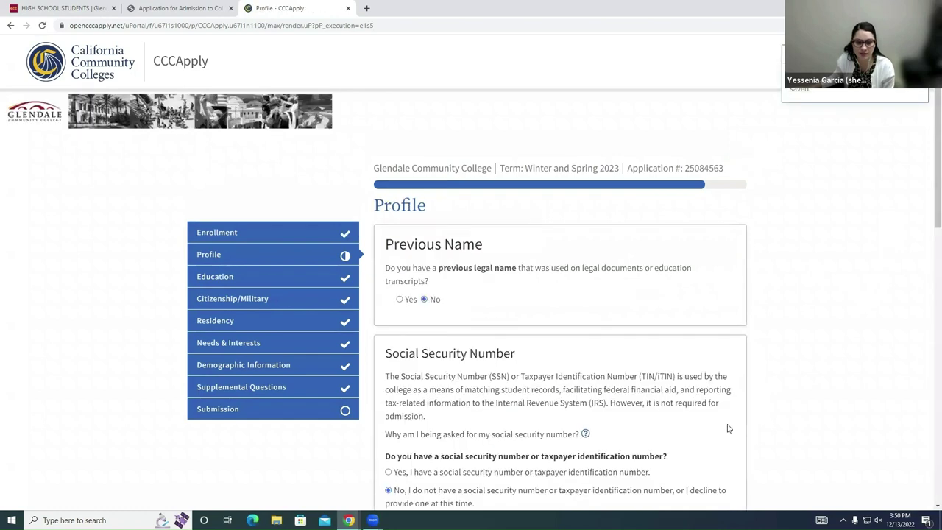
scroll(728, 428, down, 2)
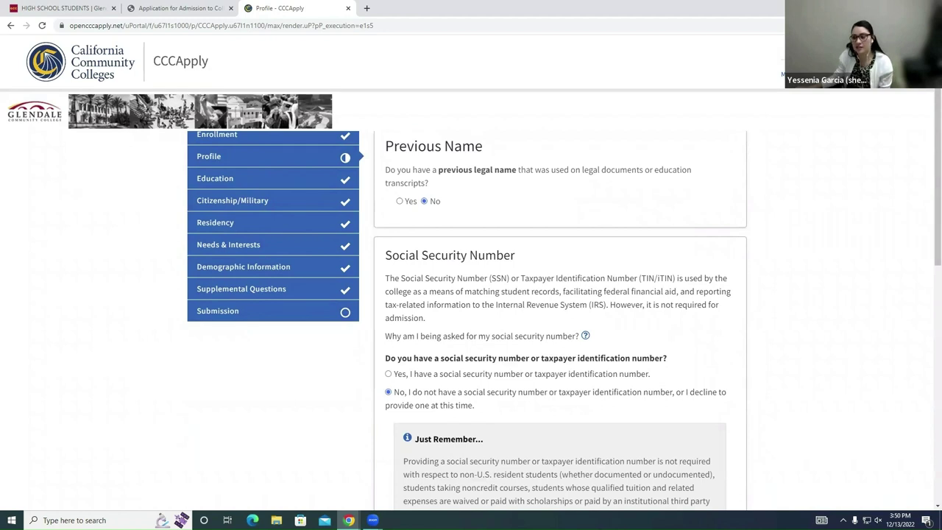
scroll(700, 322, up, 1)
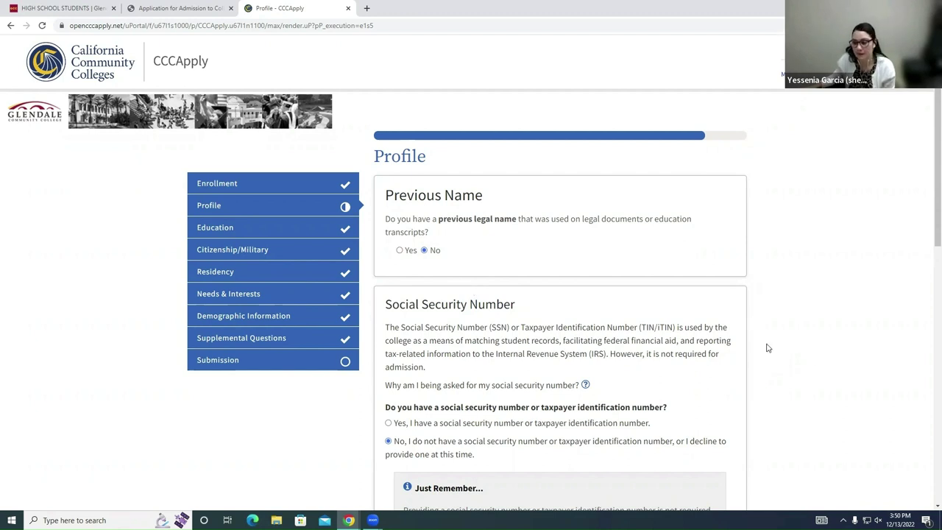
scroll(681, 342, down, 1)
scroll(700, 331, down, 1)
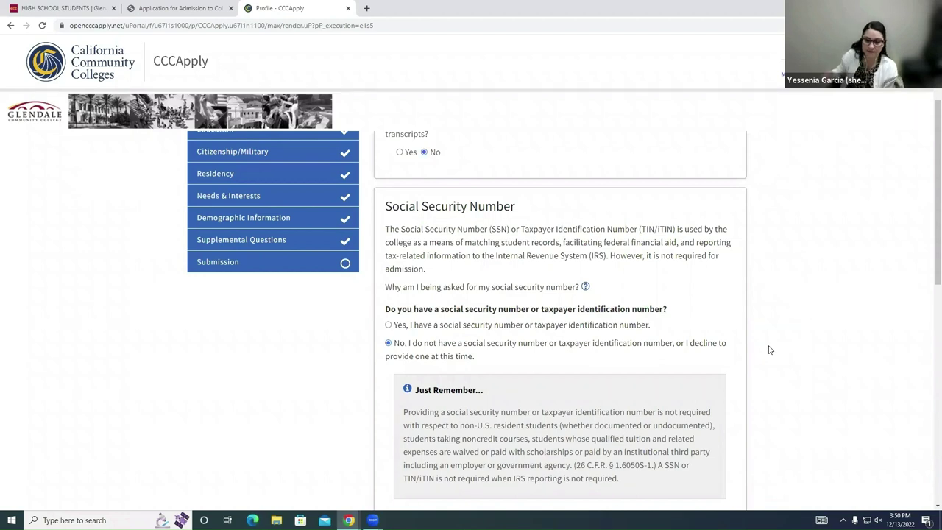
scroll(729, 246, down, 3)
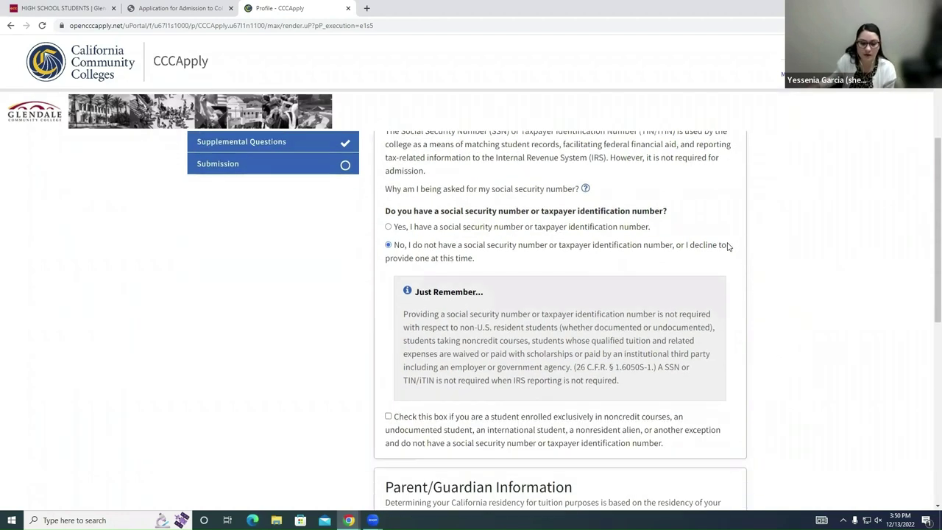
scroll(729, 246, down, 4)
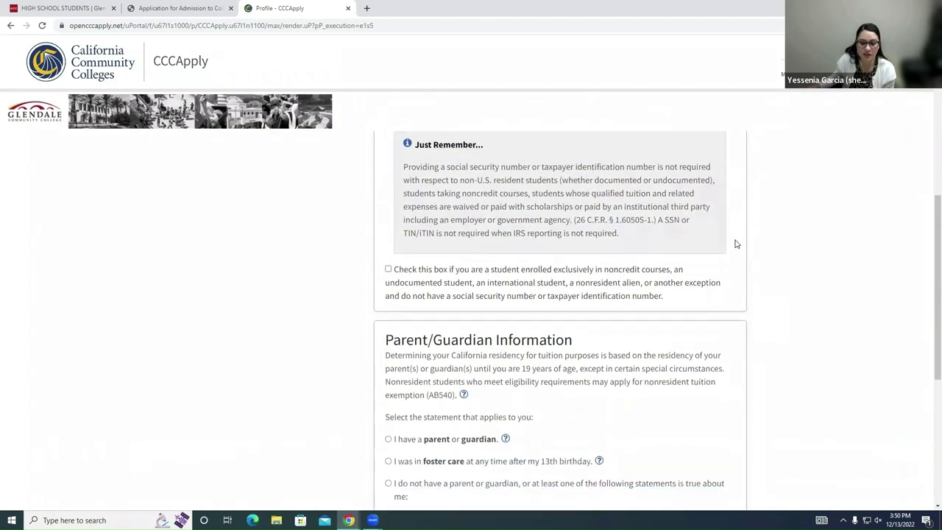
scroll(736, 244, down, 3)
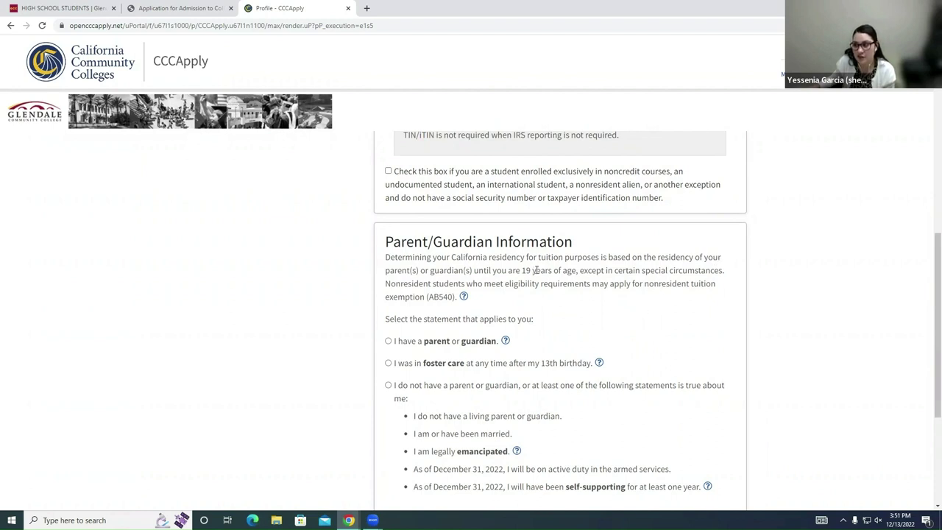
scroll(485, 379, down, 1)
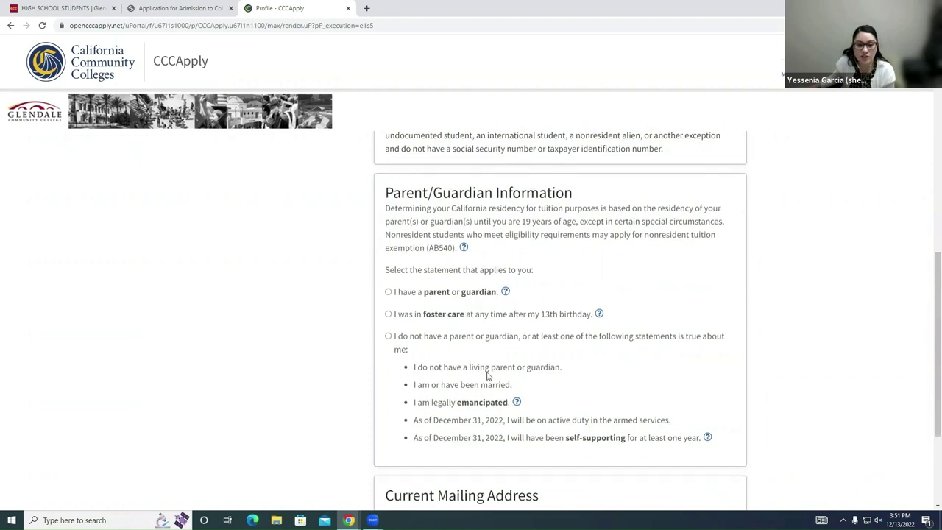
Step: Indicate a parent or guardian and review the guardian's name with Father as relationship
click(388, 292)
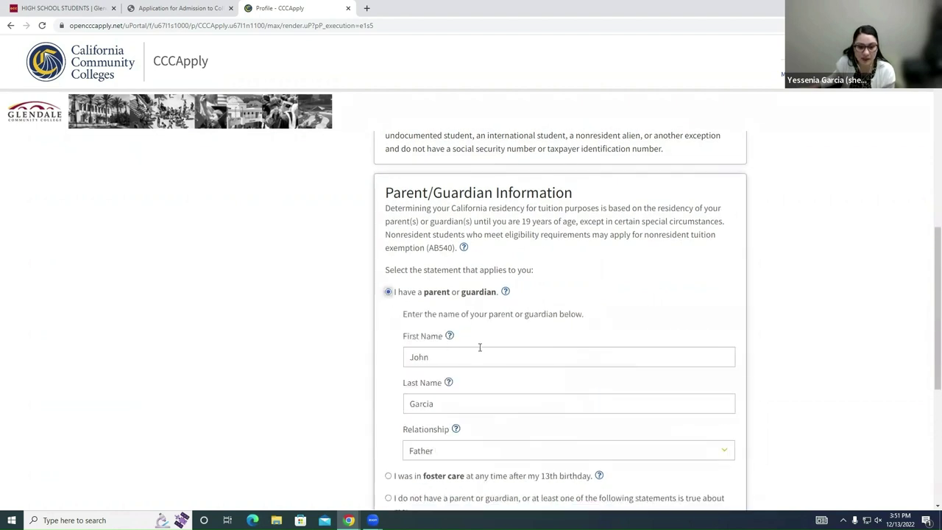
click(479, 354)
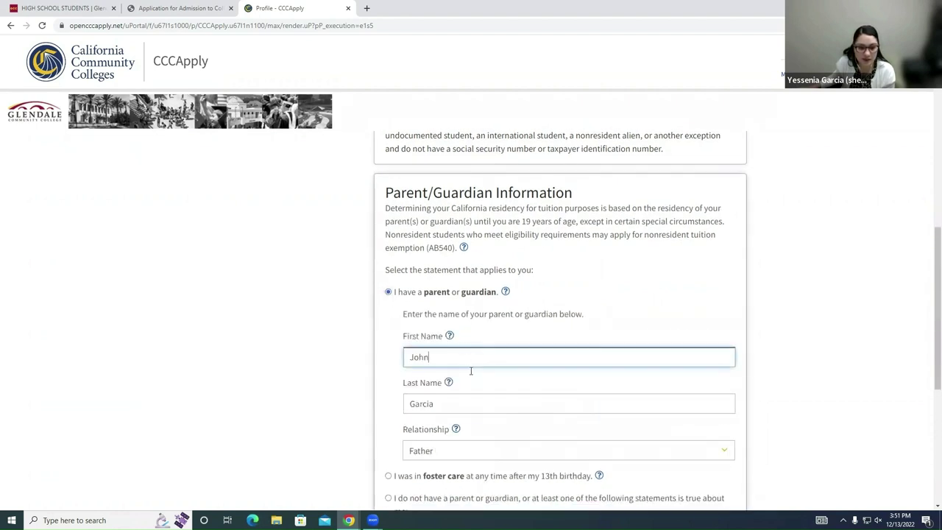
scroll(486, 401, down, 1)
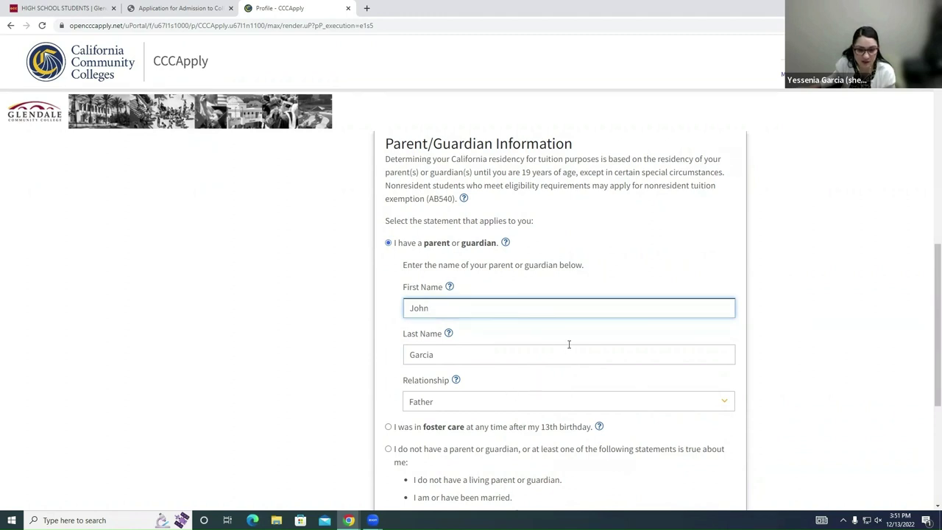
scroll(563, 341, down, 1)
scroll(484, 213, down, 2)
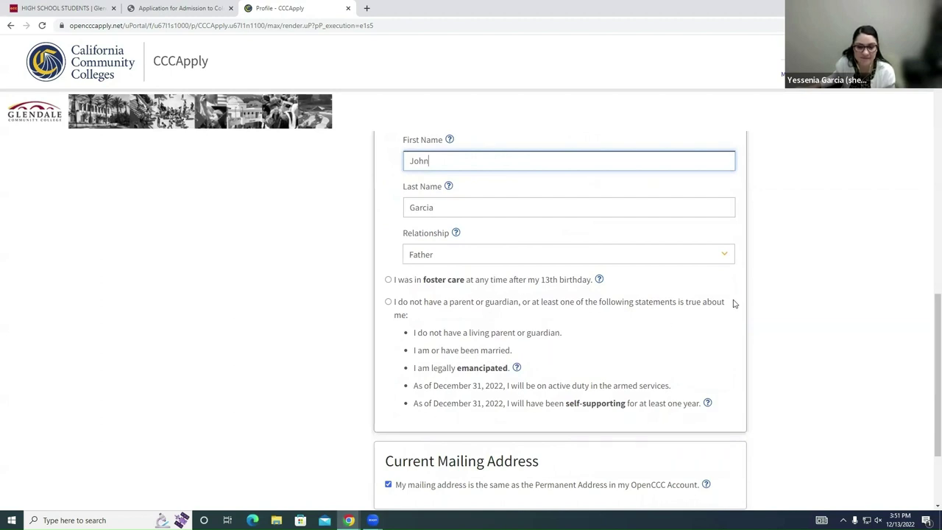
scroll(733, 303, down, 2)
scroll(733, 303, down, 1)
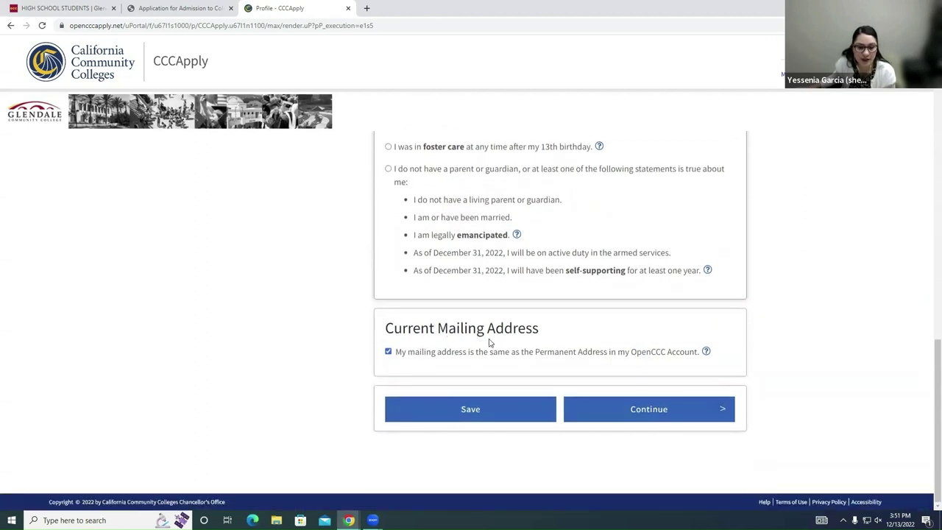
Step: Keep the mailing address the same as the permanent address
click(388, 351)
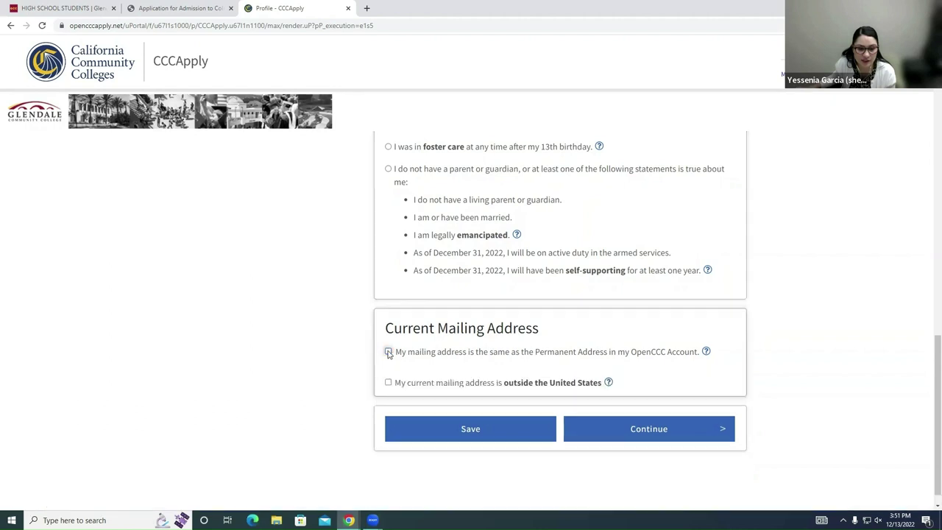
scroll(502, 346, down, 2)
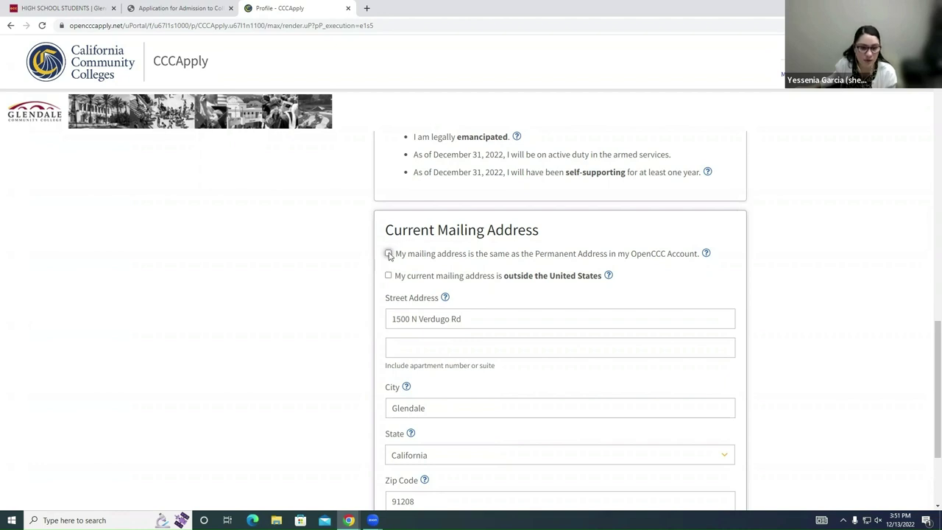
click(388, 254)
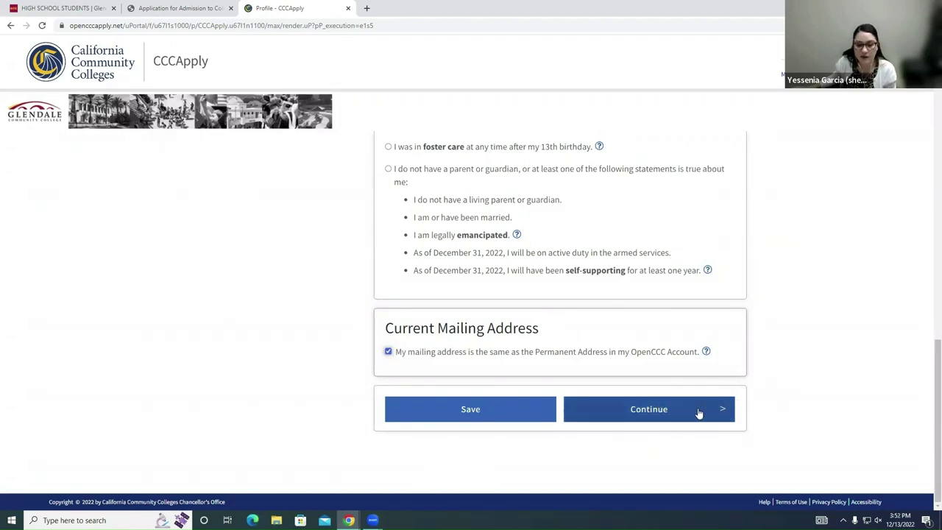
Step: On the Education page, keep the dual high school and college enrollment status and review the last school attended
click(635, 409)
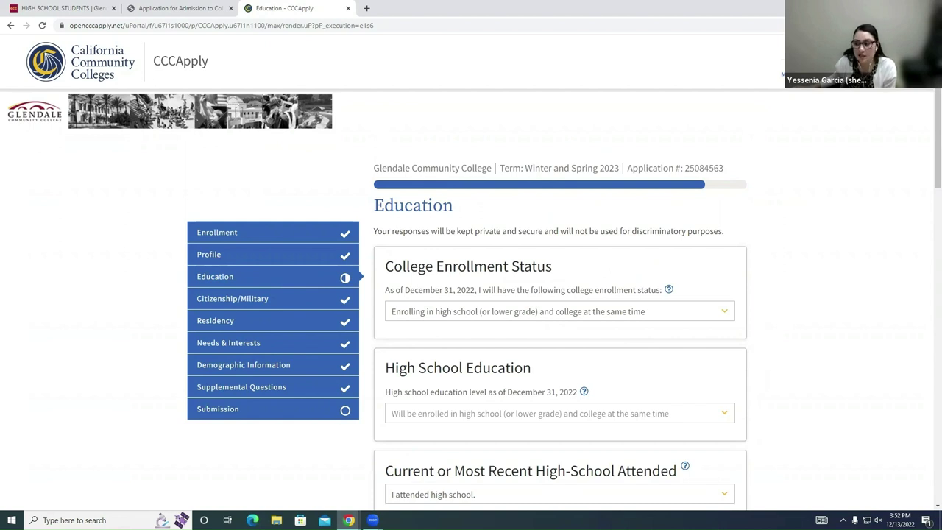
click(726, 312)
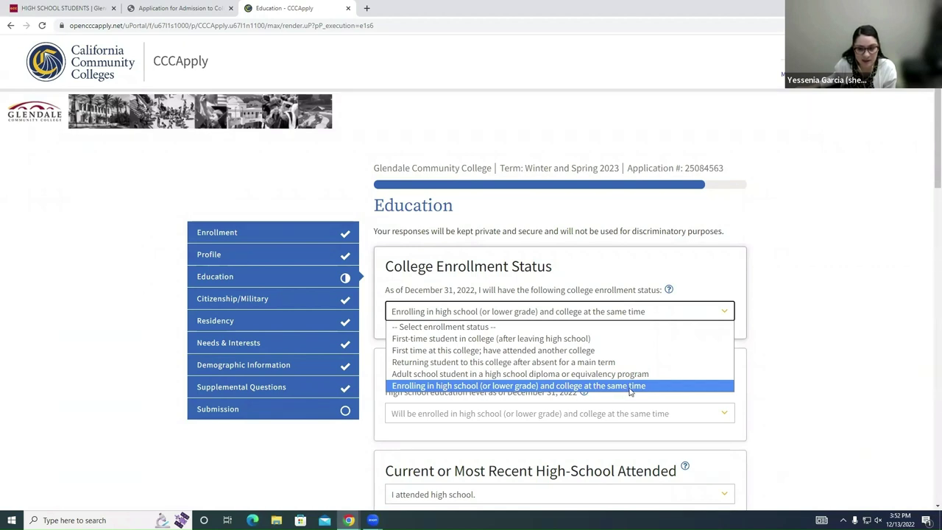
click(630, 386)
scroll(630, 391, down, 1)
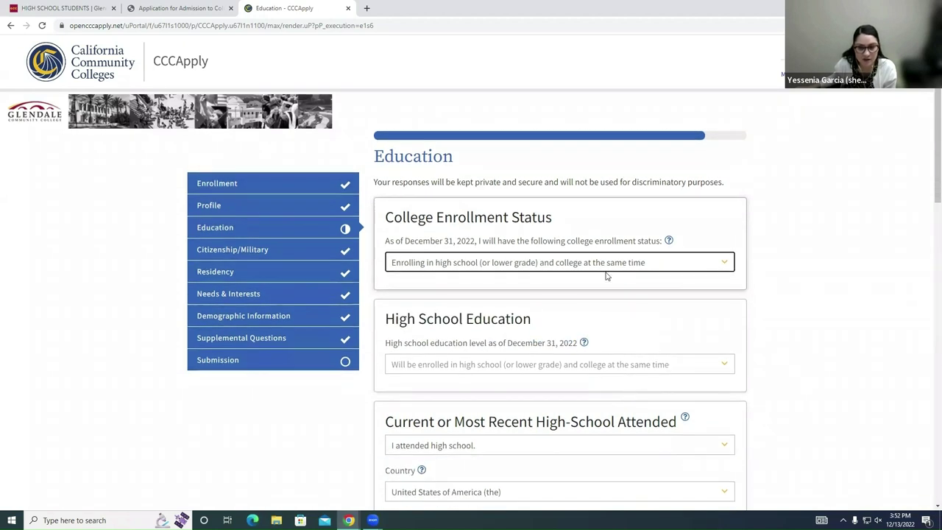
scroll(527, 319, down, 1)
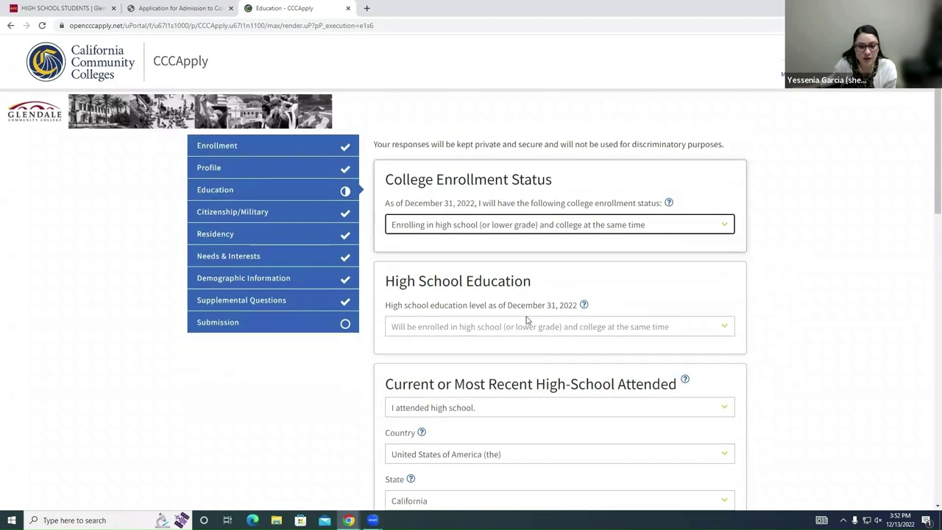
scroll(527, 320, down, 1)
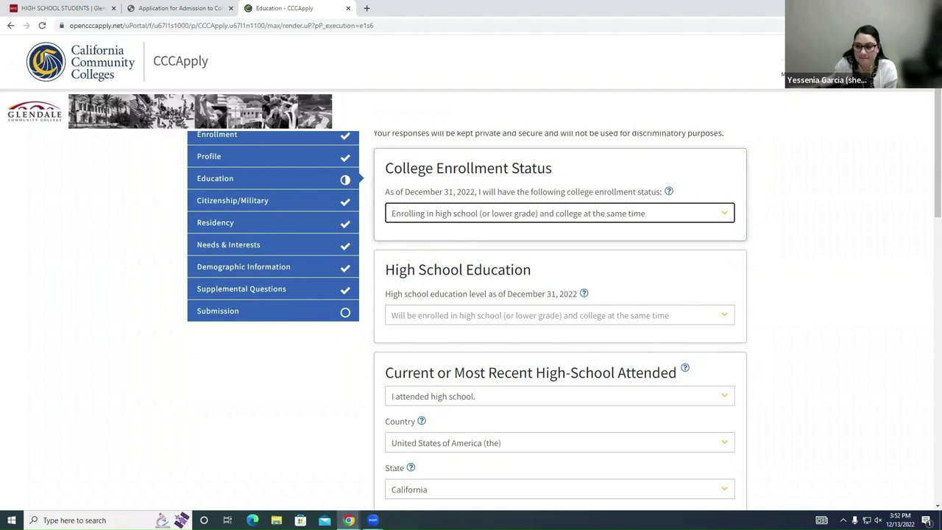
scroll(711, 328, down, 2)
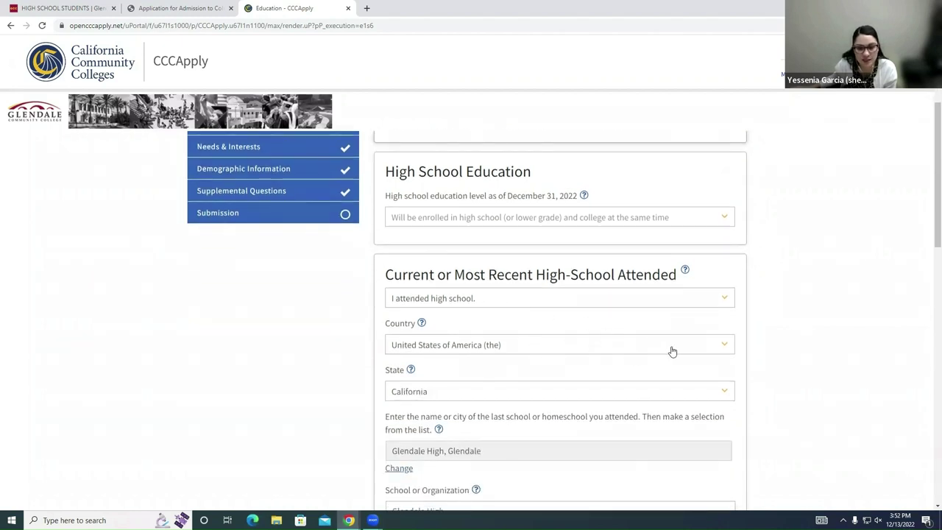
click(728, 299)
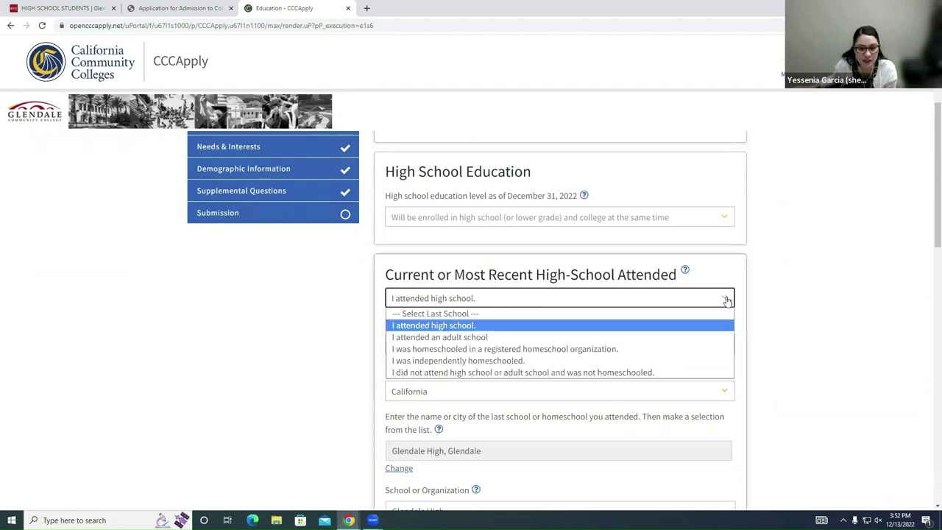
click(556, 326)
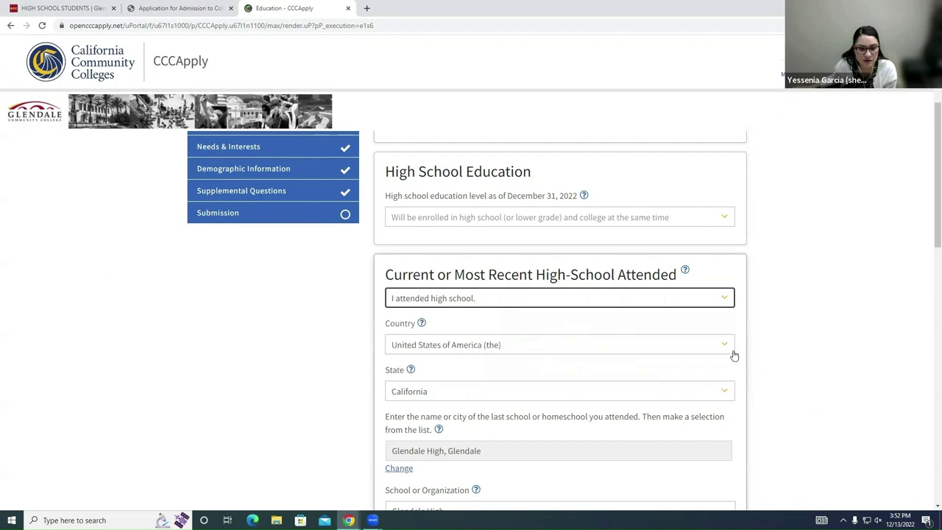
scroll(777, 346, down, 1)
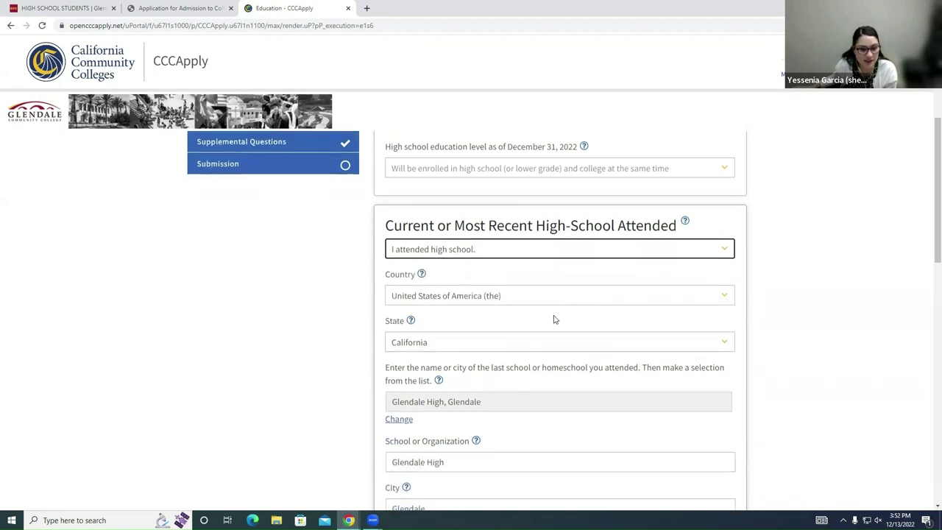
scroll(570, 353, down, 1)
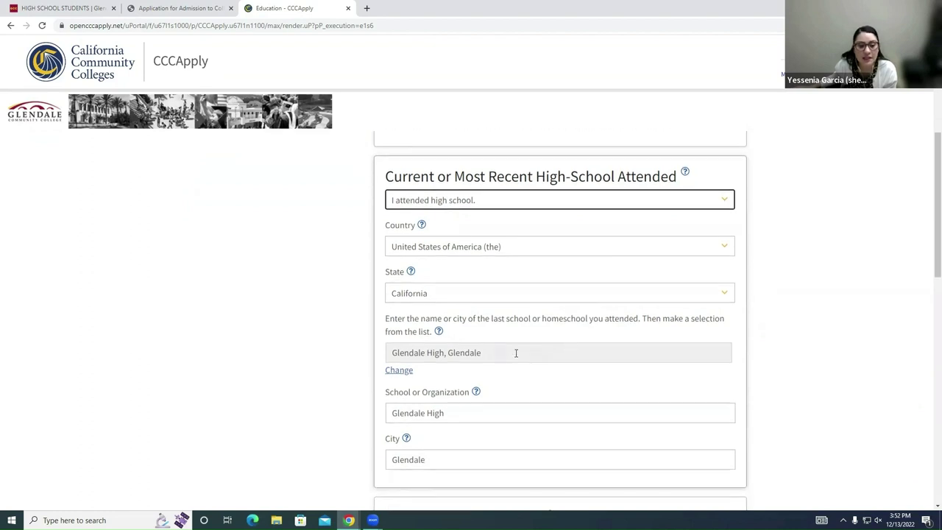
triple_click(519, 351)
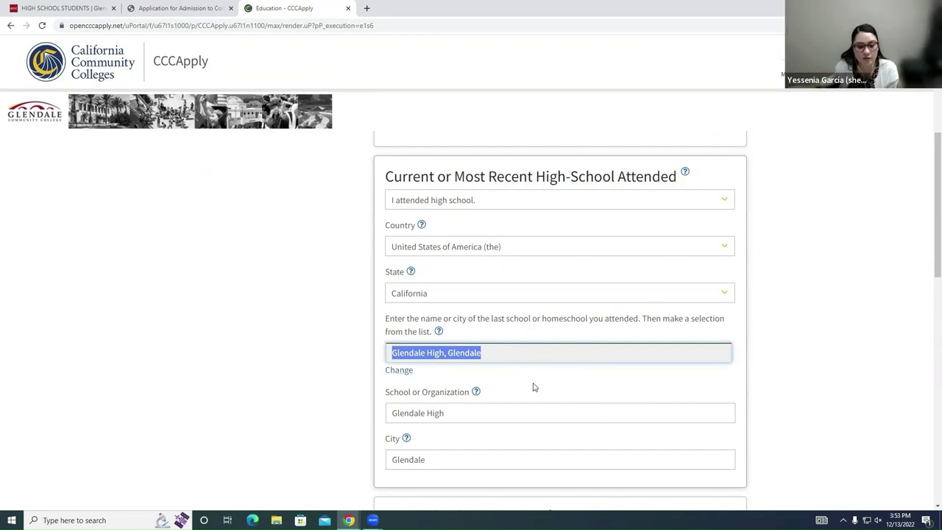
scroll(541, 372, down, 1)
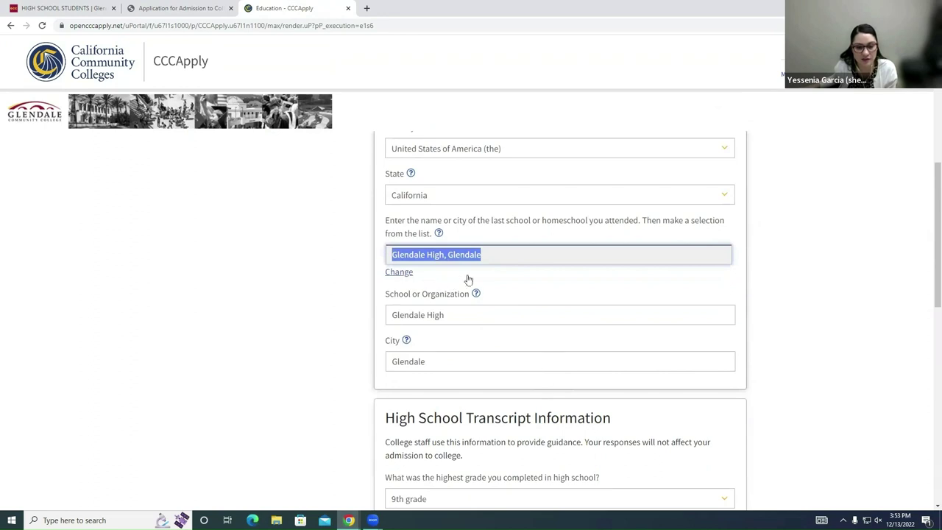
click(511, 273)
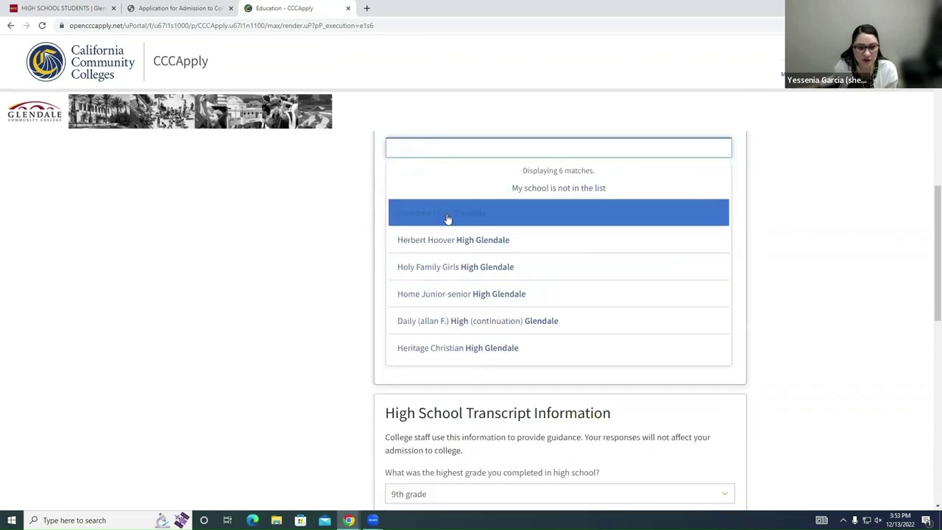
click(446, 214)
scroll(642, 298, up, 1)
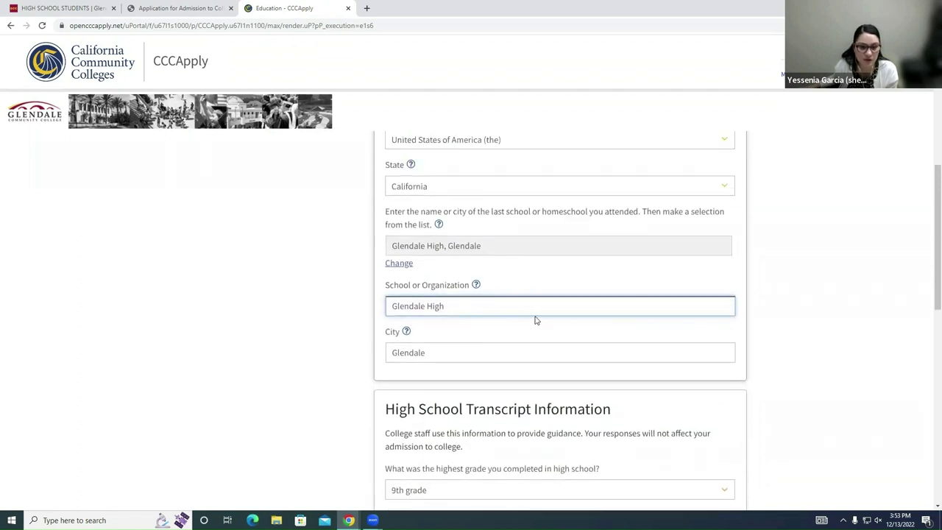
triple_click(444, 308)
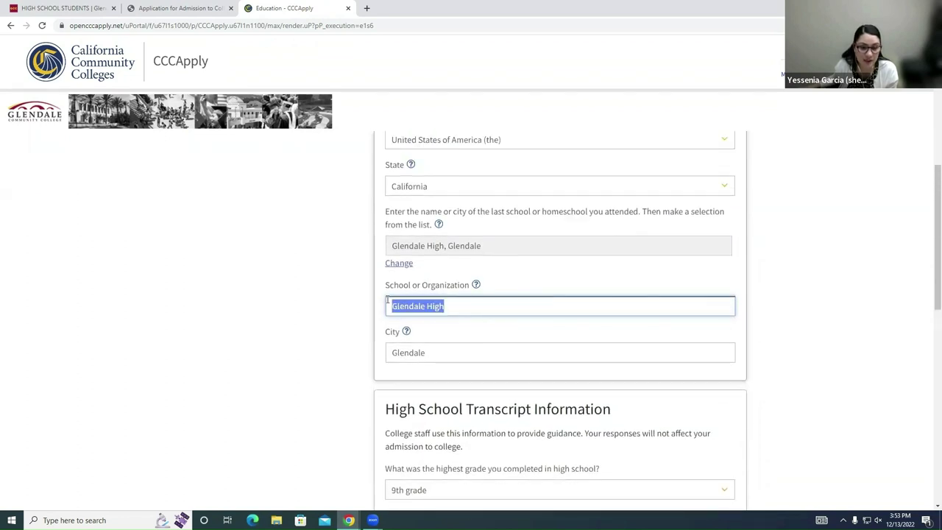
click(478, 347)
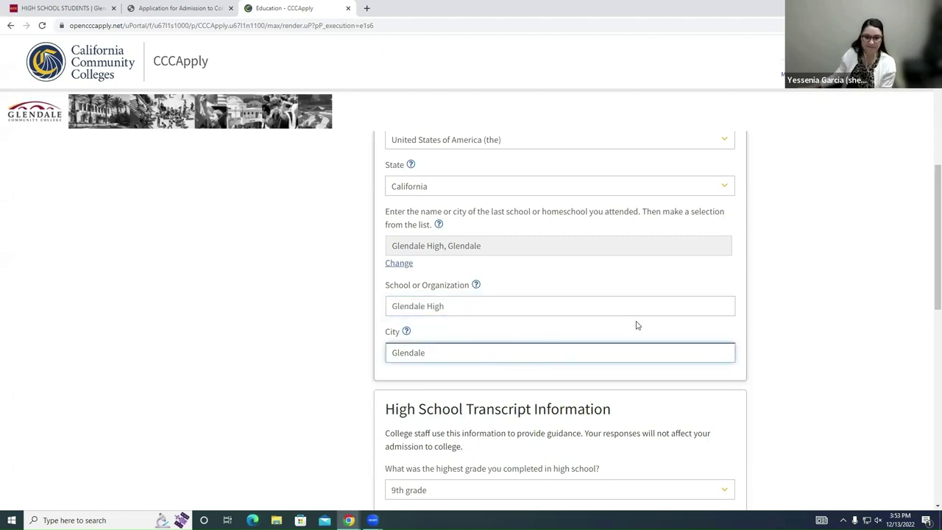
scroll(642, 328, up, 1)
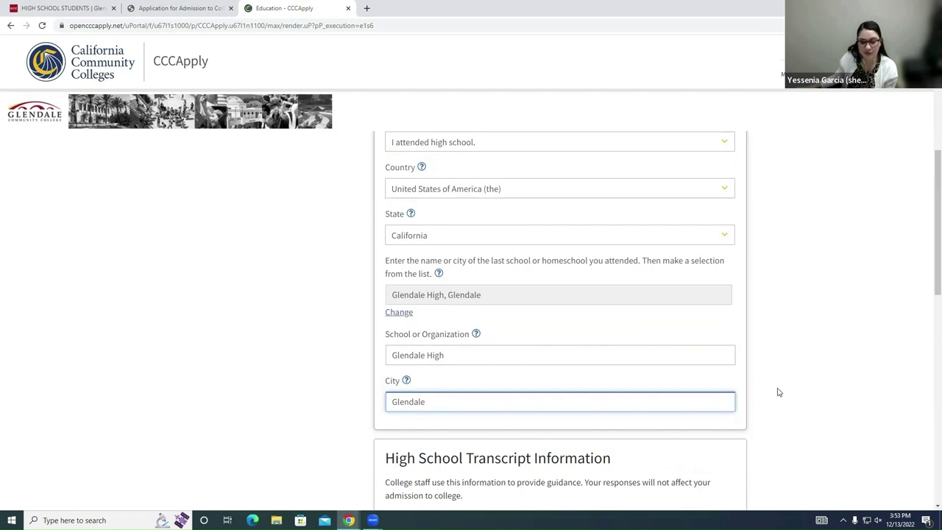
scroll(783, 400, up, 1)
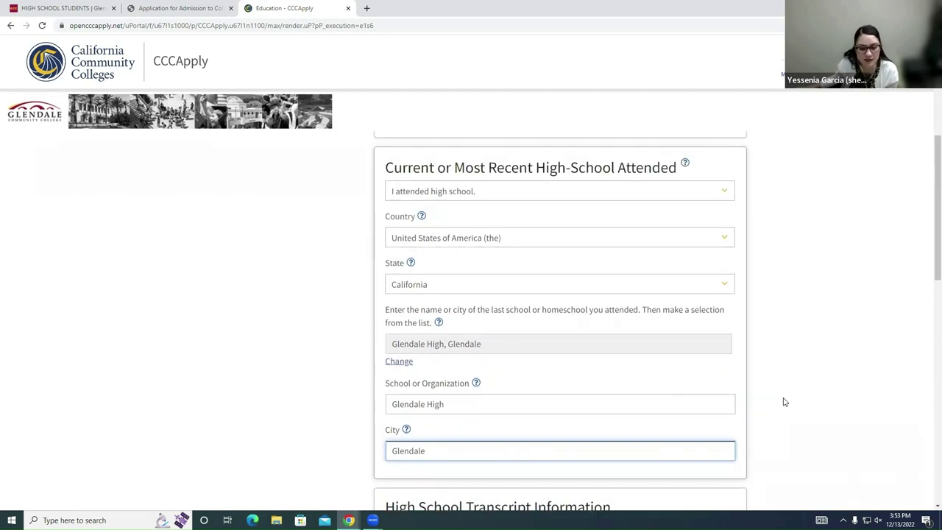
scroll(785, 390, down, 3)
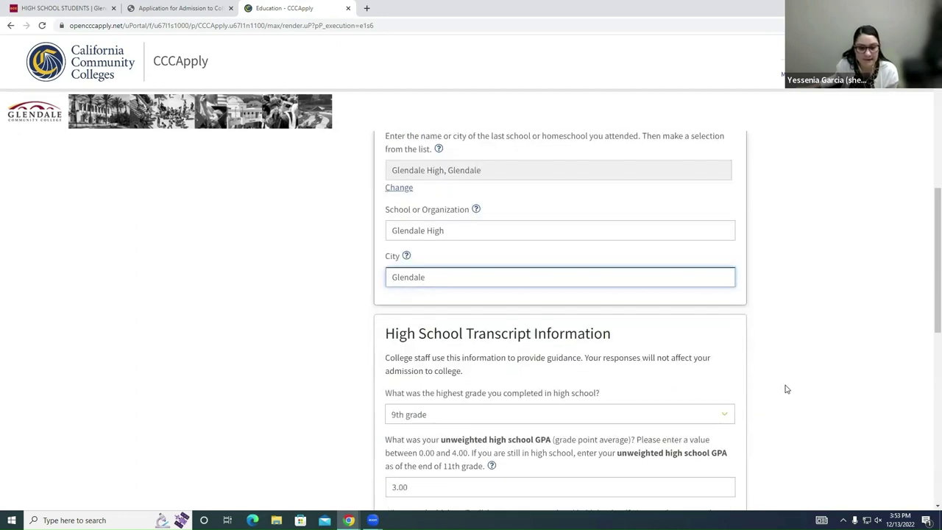
scroll(786, 391, down, 2)
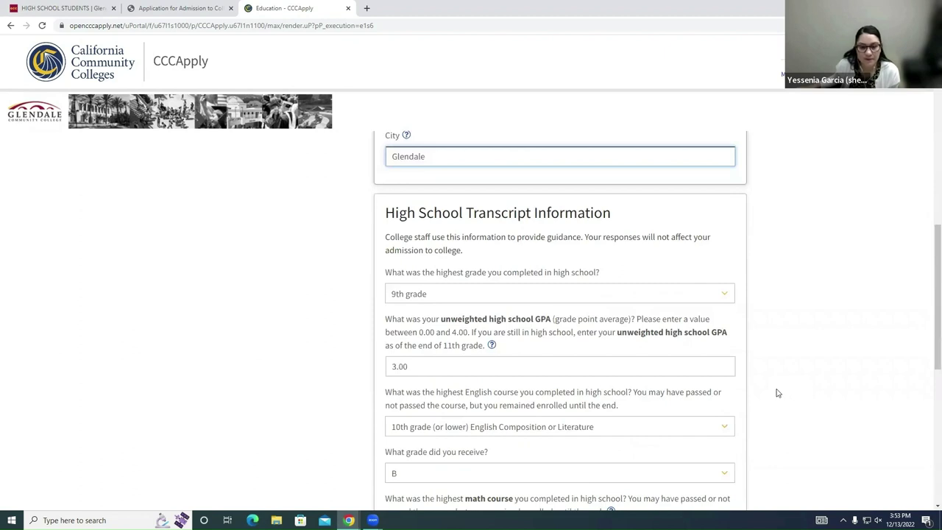
scroll(777, 379, down, 1)
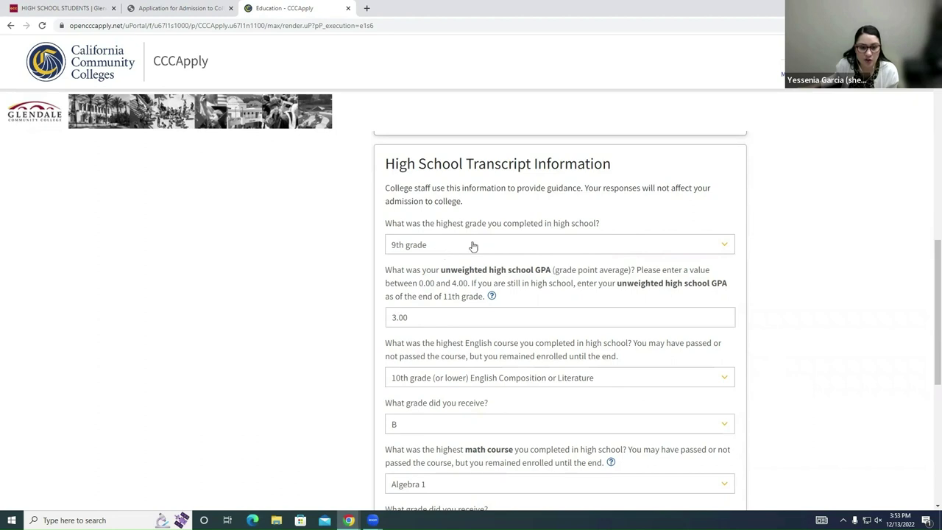
click(436, 247)
click(427, 307)
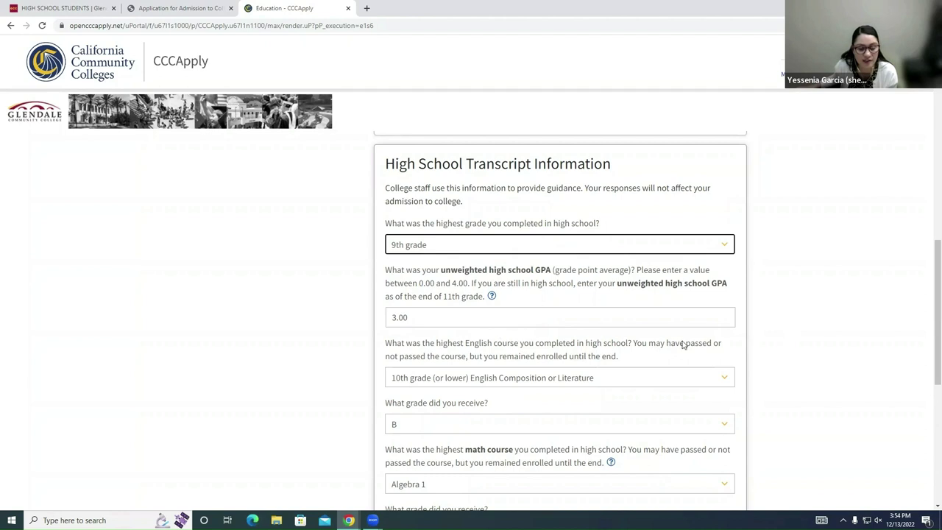
scroll(591, 346, down, 1)
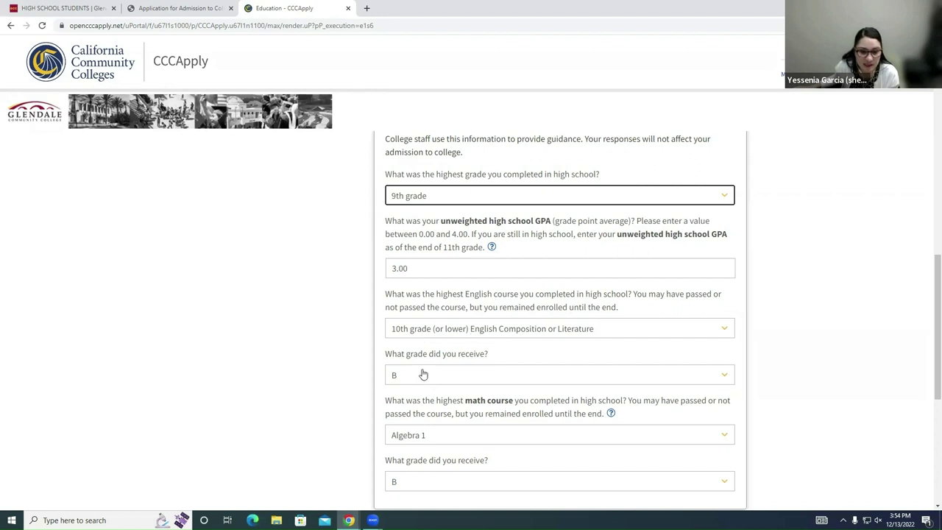
click(457, 331)
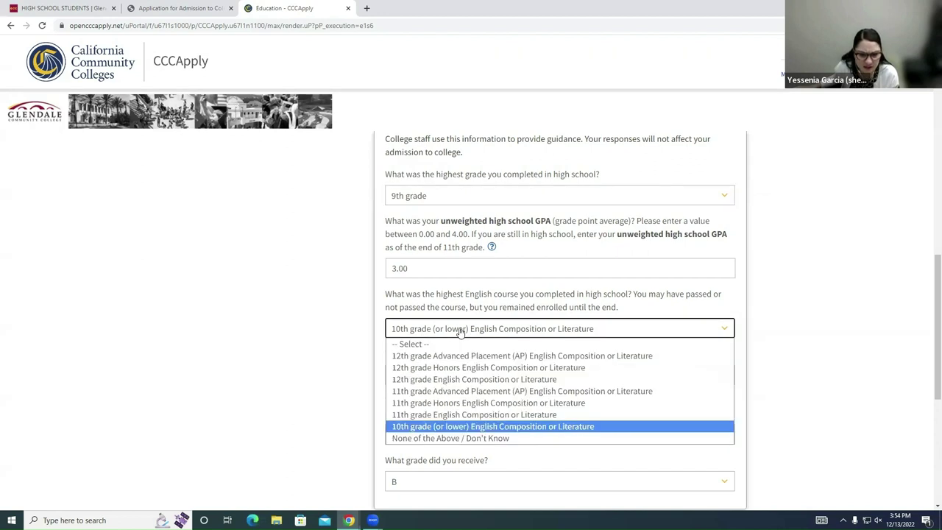
click(466, 427)
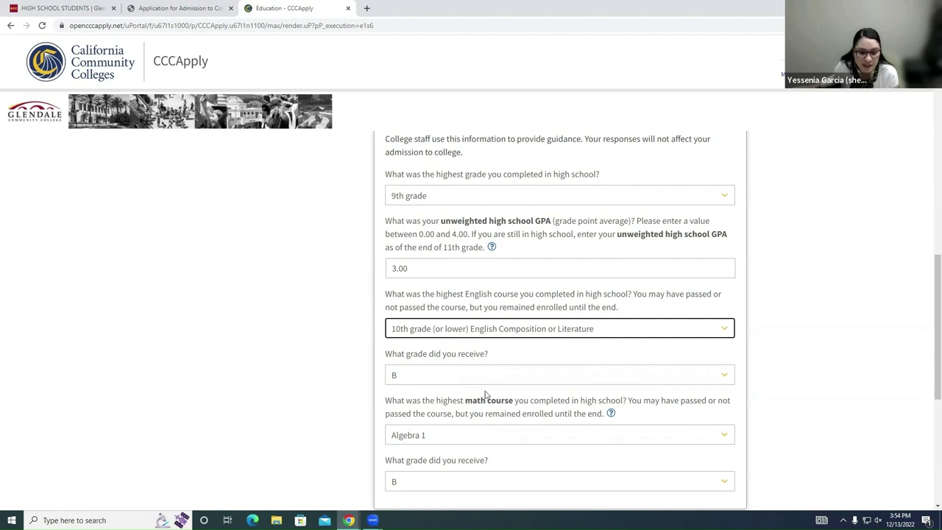
scroll(423, 324, down, 1)
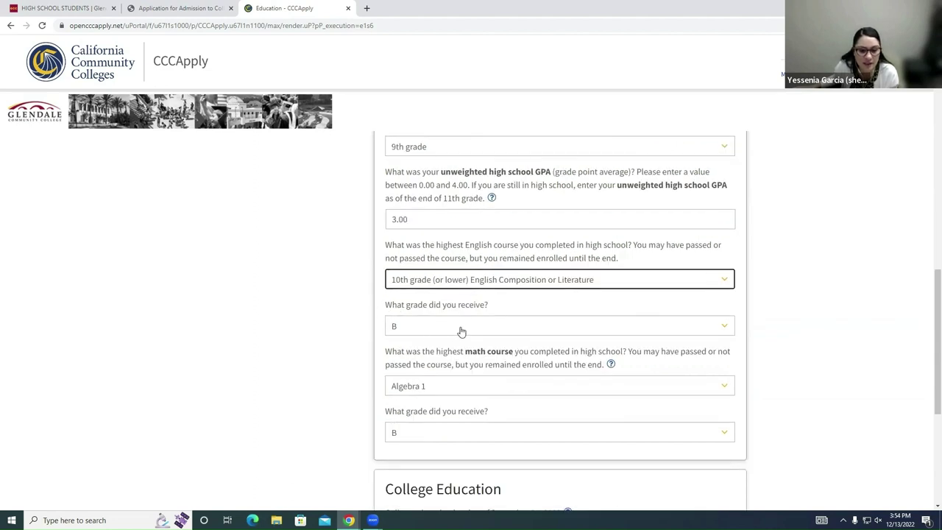
scroll(461, 331, down, 1)
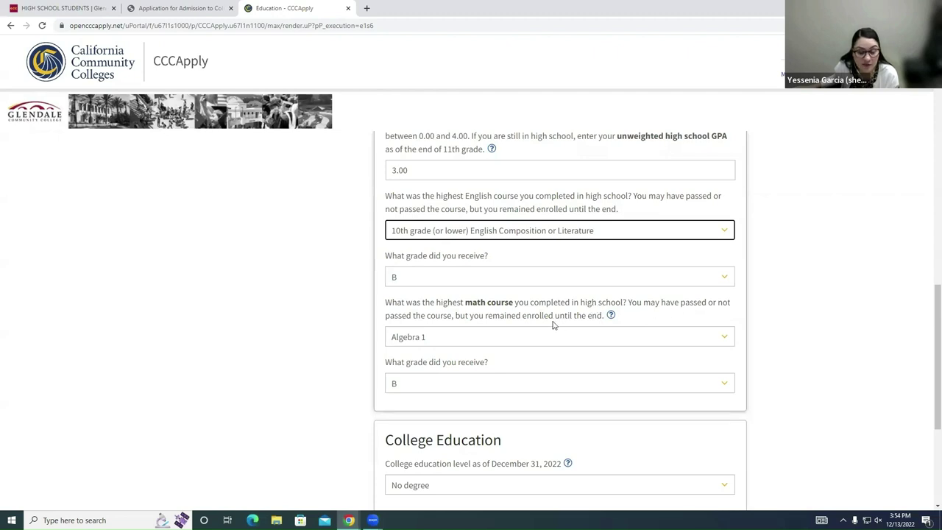
click(446, 339)
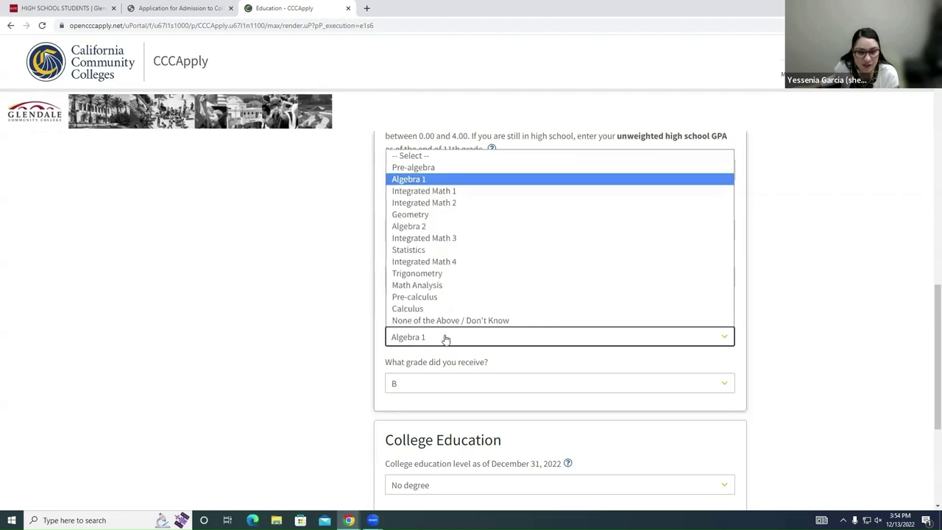
click(446, 337)
click(469, 383)
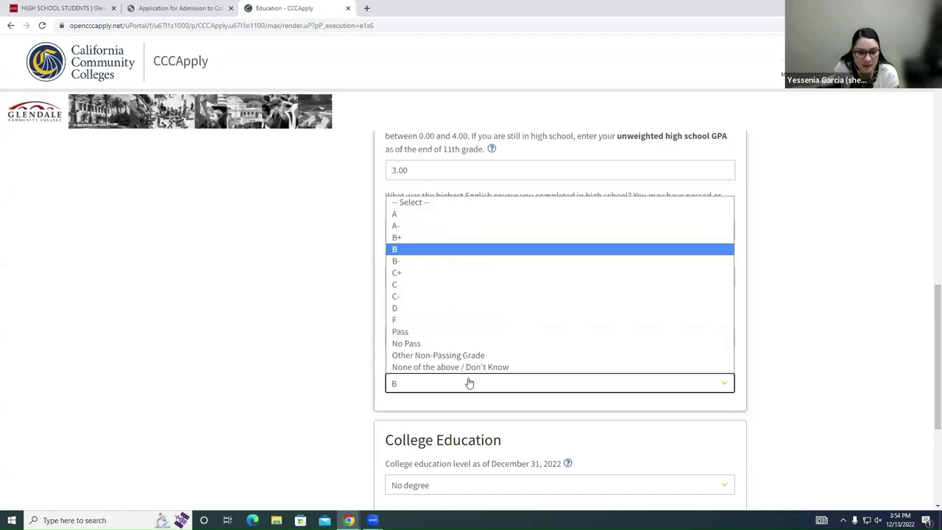
click(469, 385)
scroll(770, 408, down, 1)
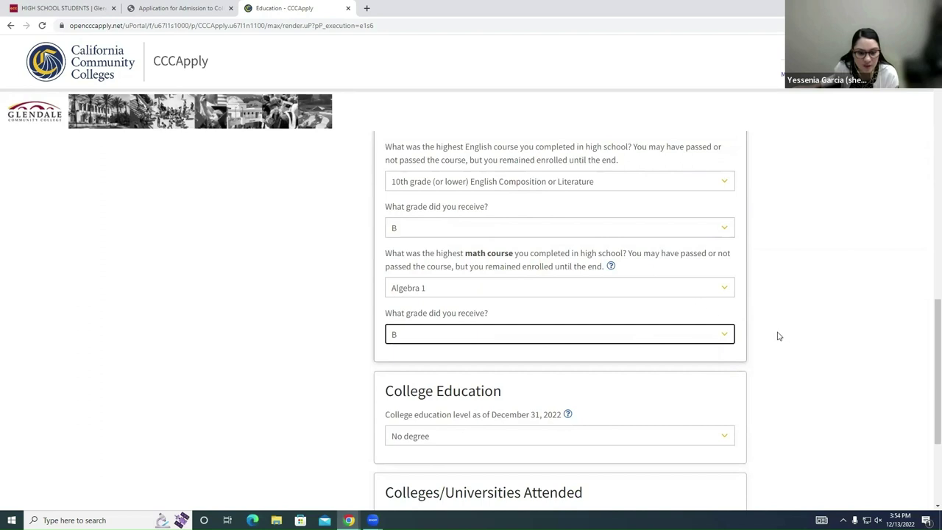
scroll(773, 339, down, 4)
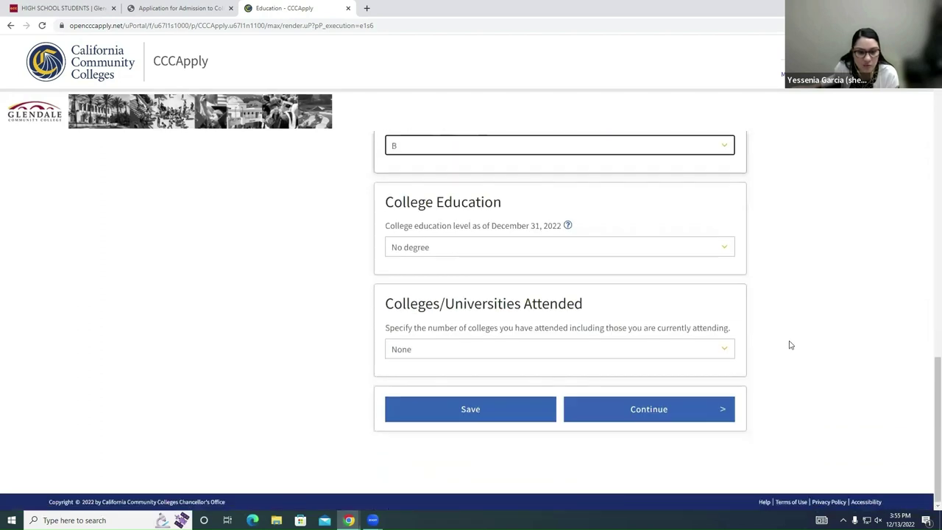
Step: Keep No degree as education level and set Colleges Attended to 1, then back to None
click(708, 246)
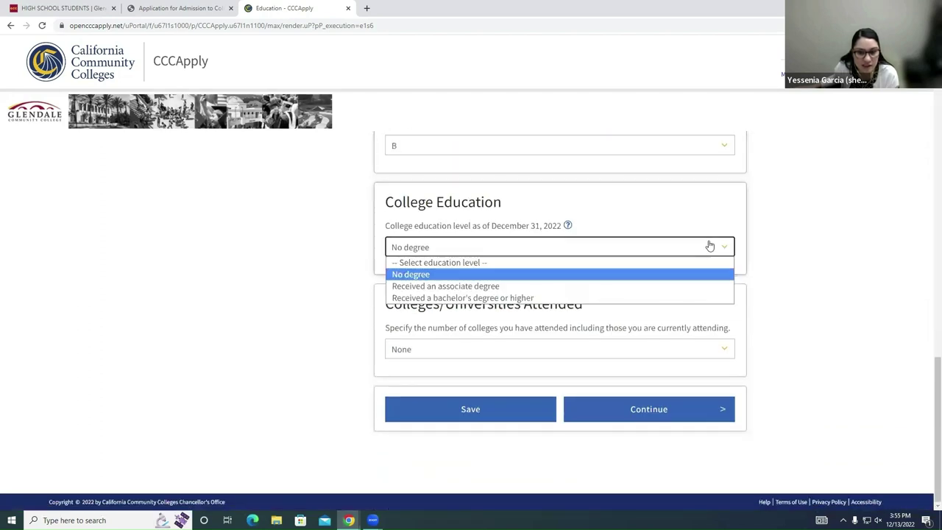
click(520, 275)
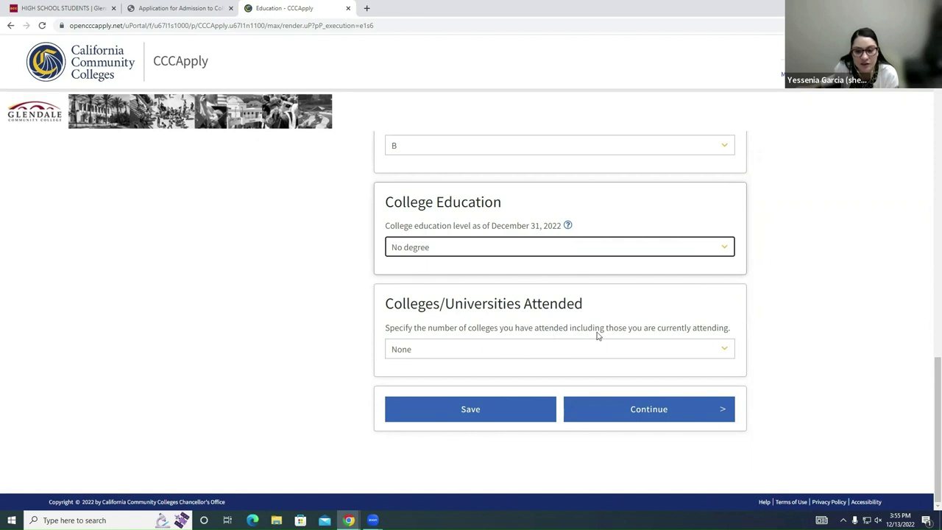
click(460, 352)
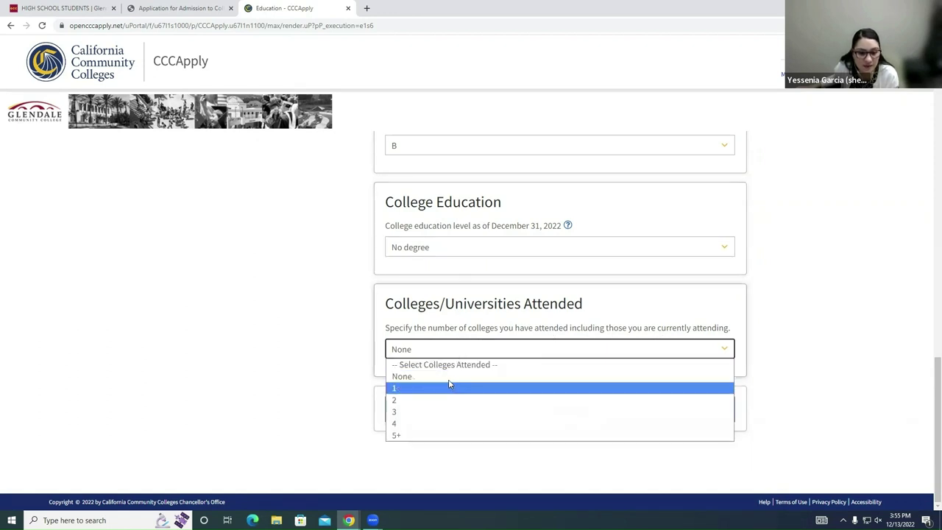
click(452, 374)
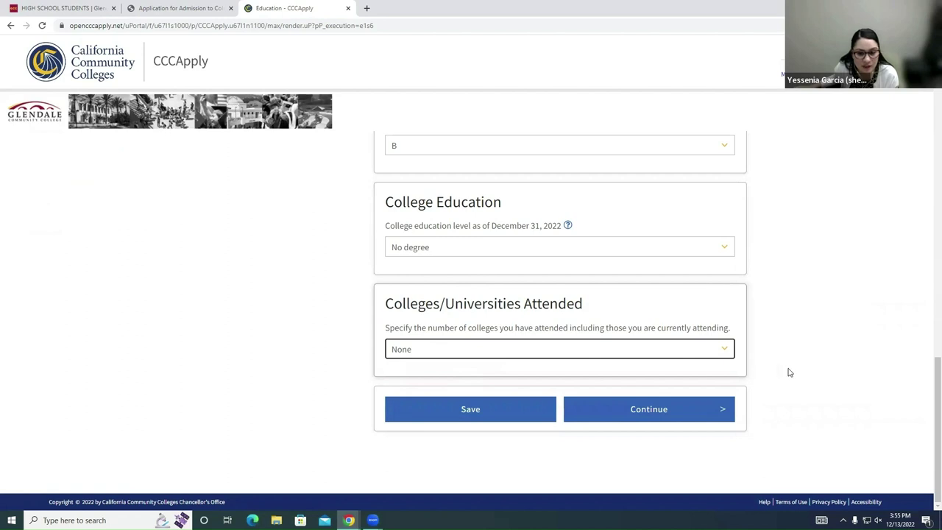
click(604, 350)
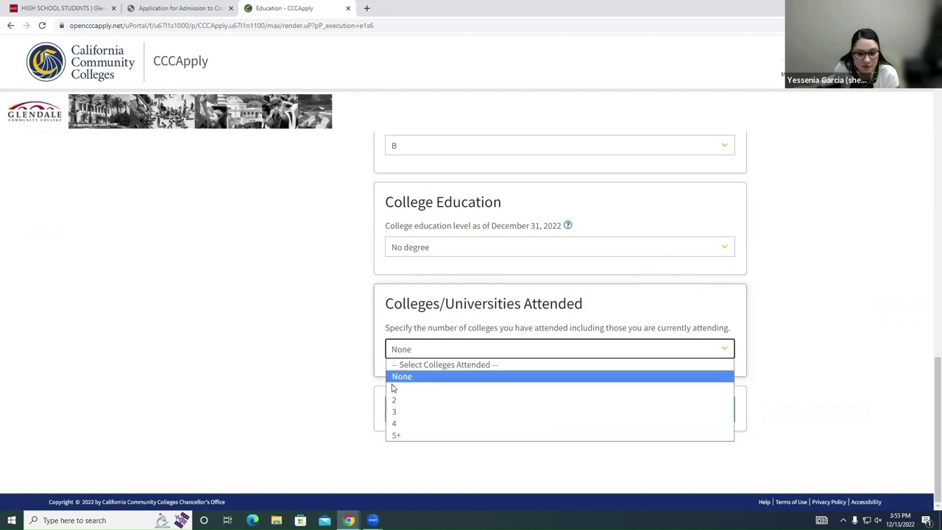
click(391, 388)
scroll(503, 379, down, 3)
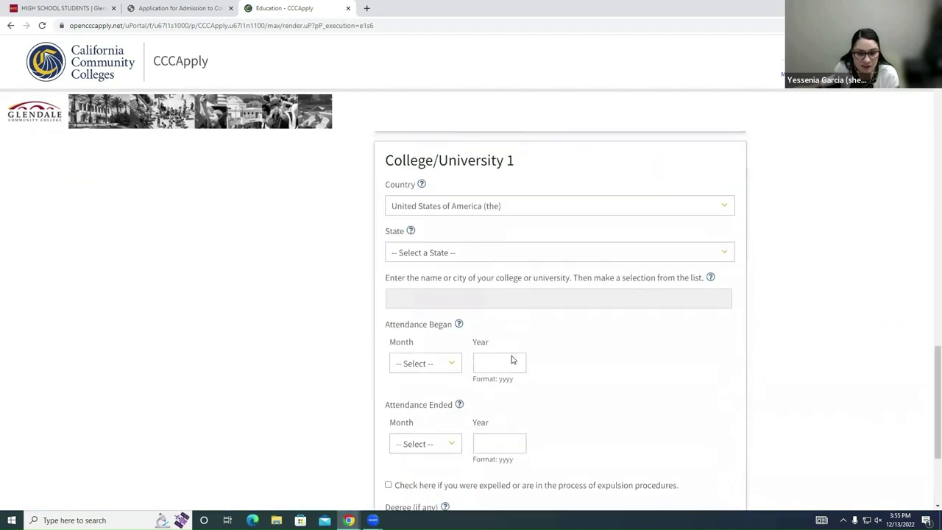
scroll(516, 361, up, 2)
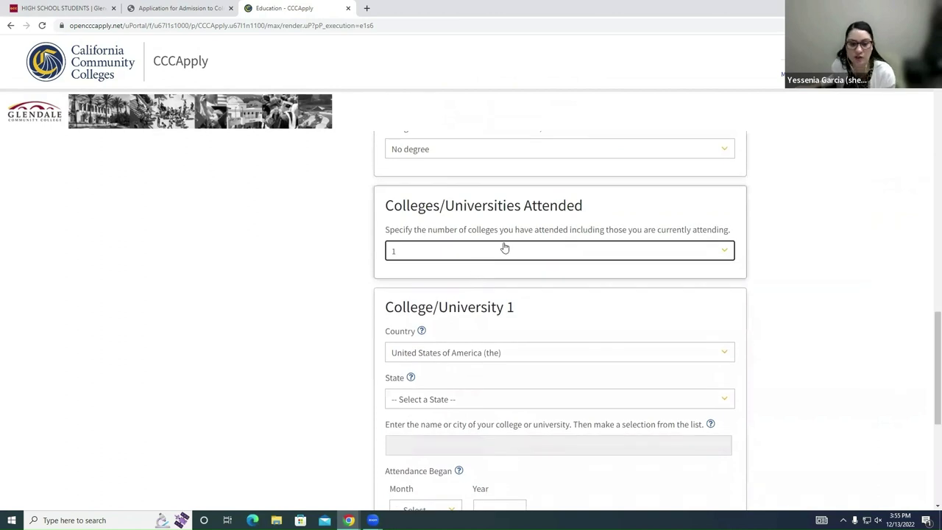
click(502, 252)
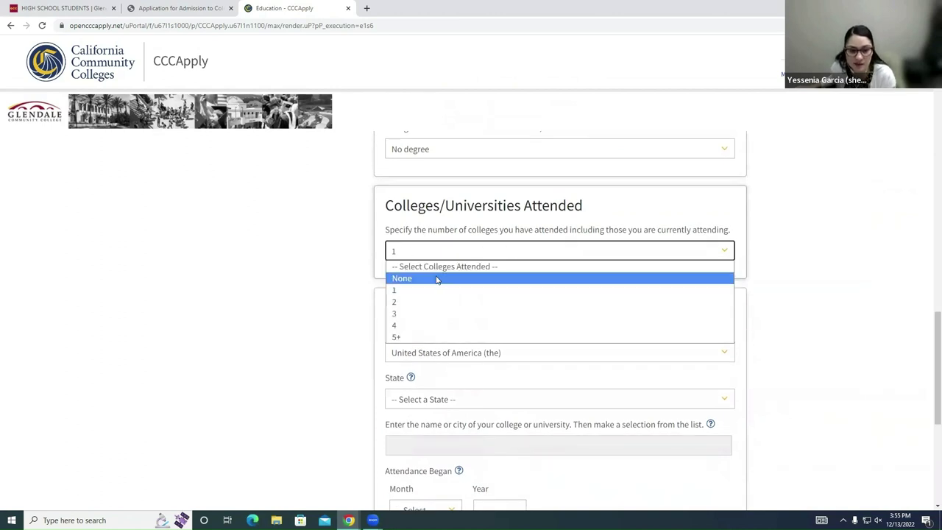
click(439, 277)
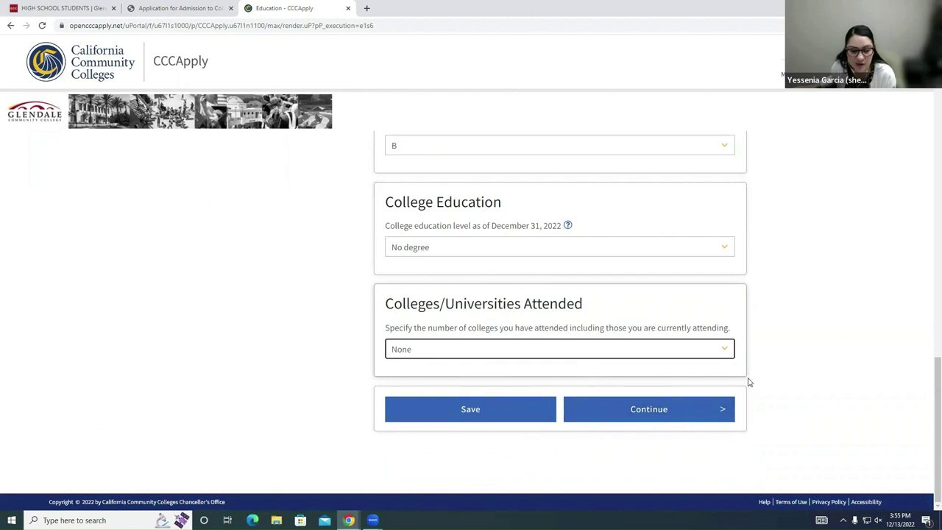
Step: Save the Education answers and continue to Citizenship/Military
click(452, 410)
scroll(703, 405, down, 15)
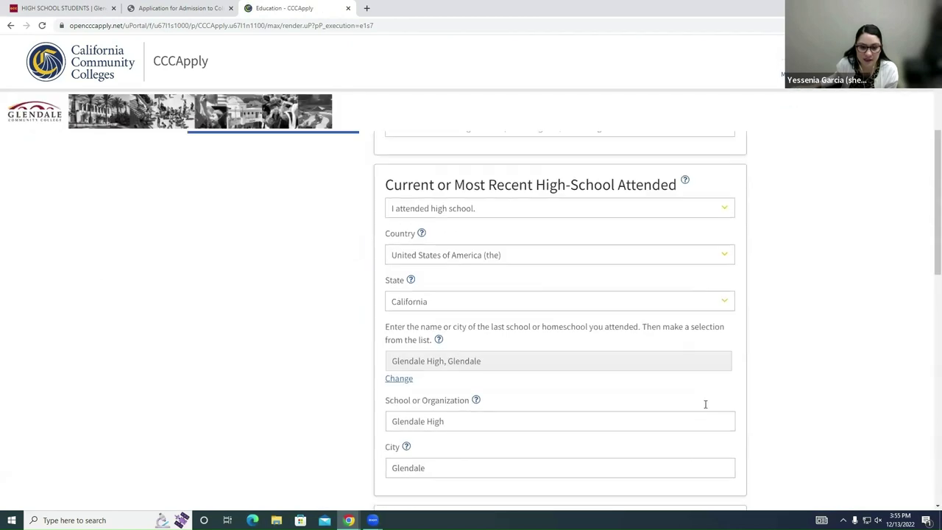
scroll(710, 411, down, 2)
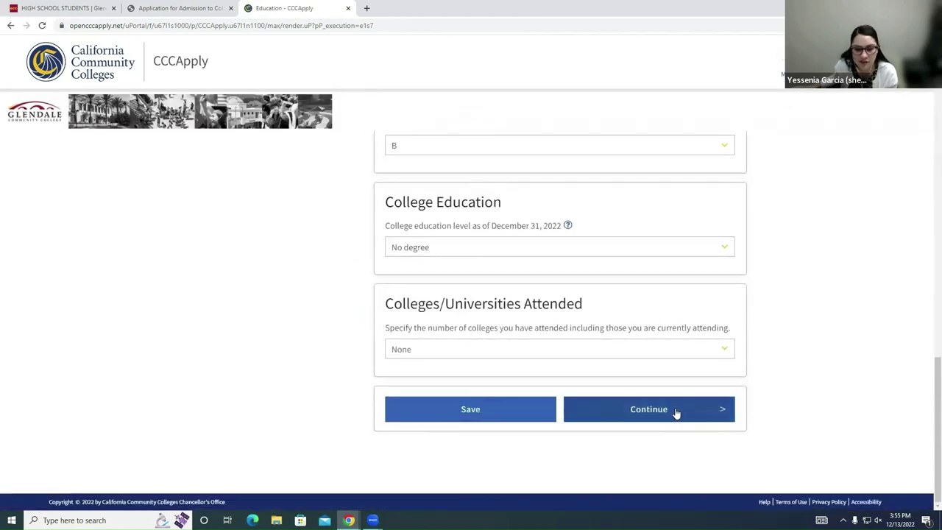
click(677, 414)
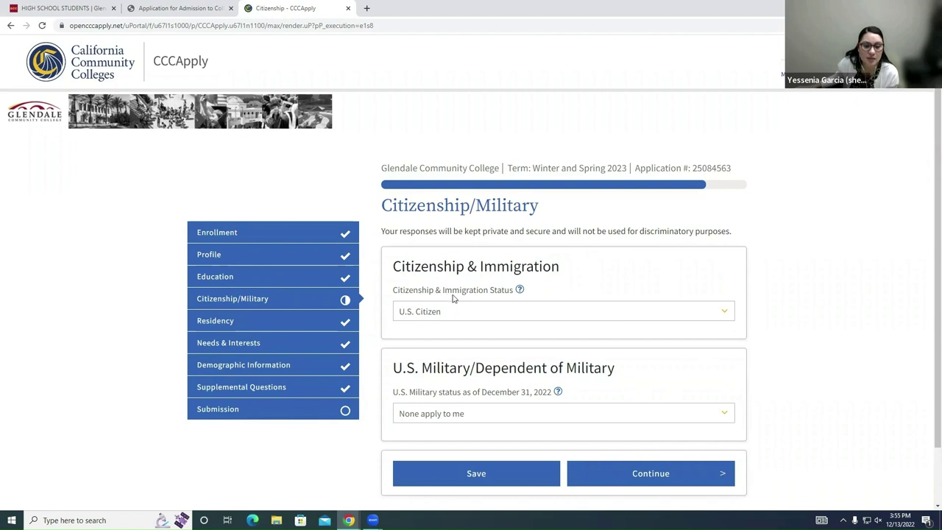
Step: Confirm U.S. Citizen and 'None apply to me' military status, then save
click(519, 312)
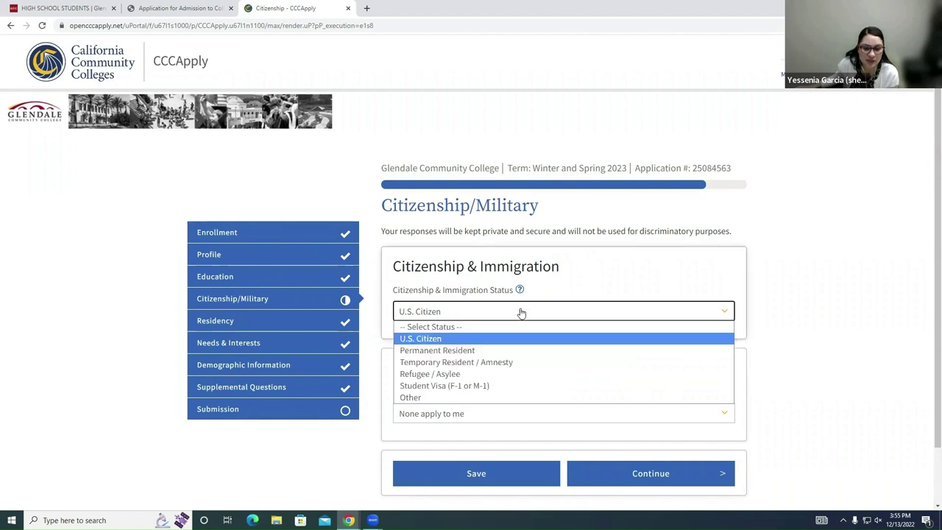
click(502, 337)
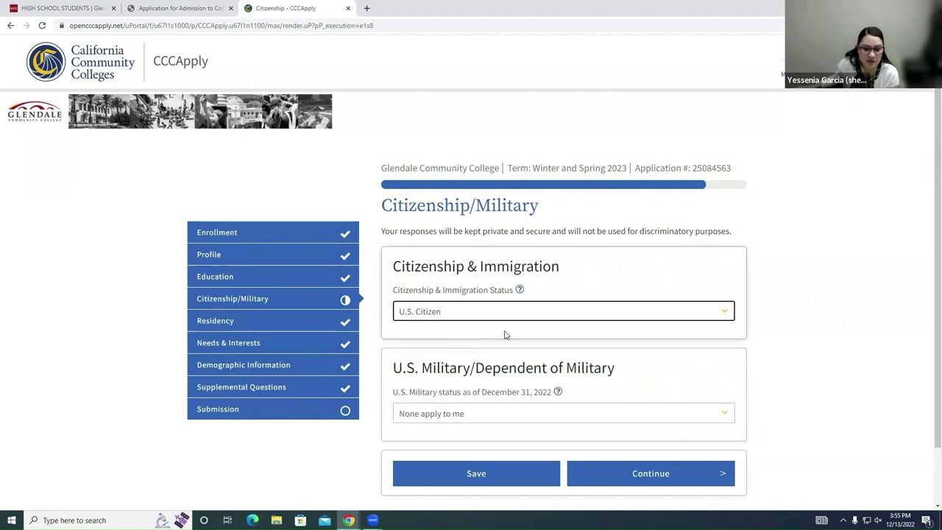
scroll(589, 313, down, 2)
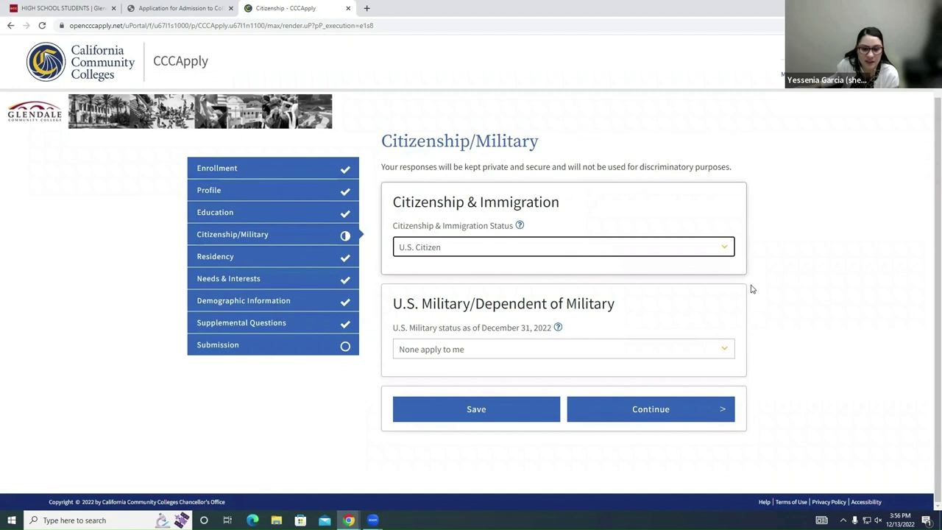
click(540, 352)
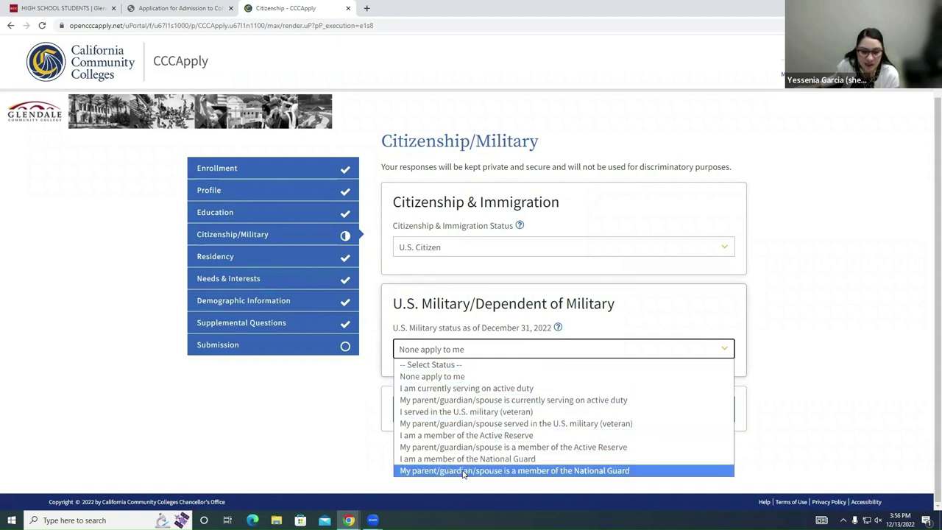
click(455, 380)
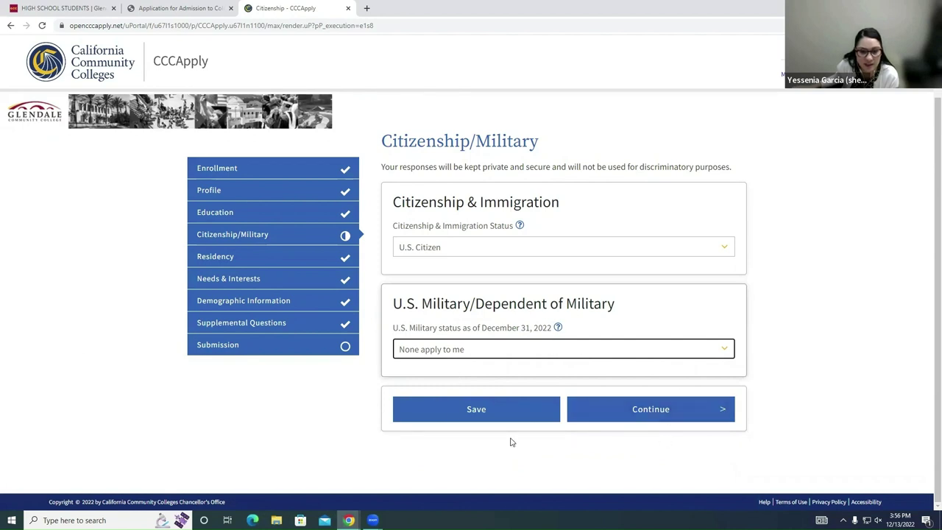
click(505, 249)
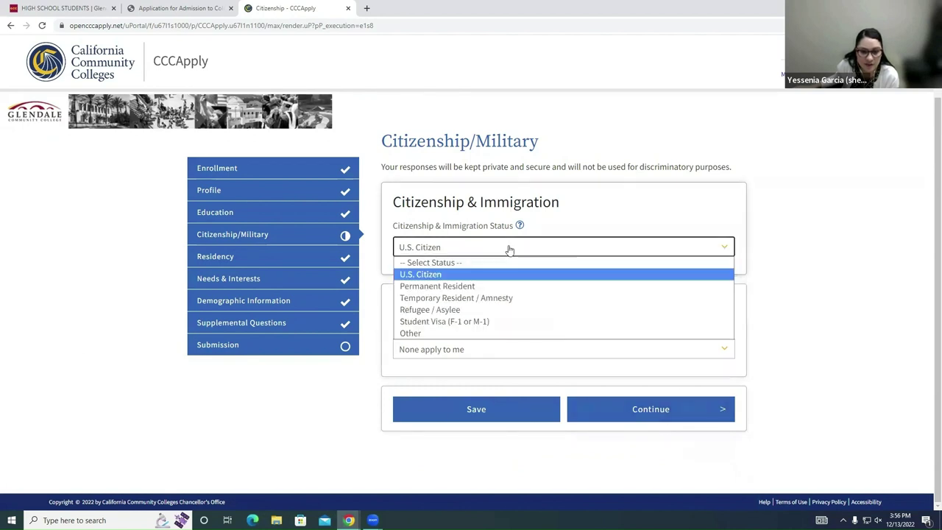
click(507, 248)
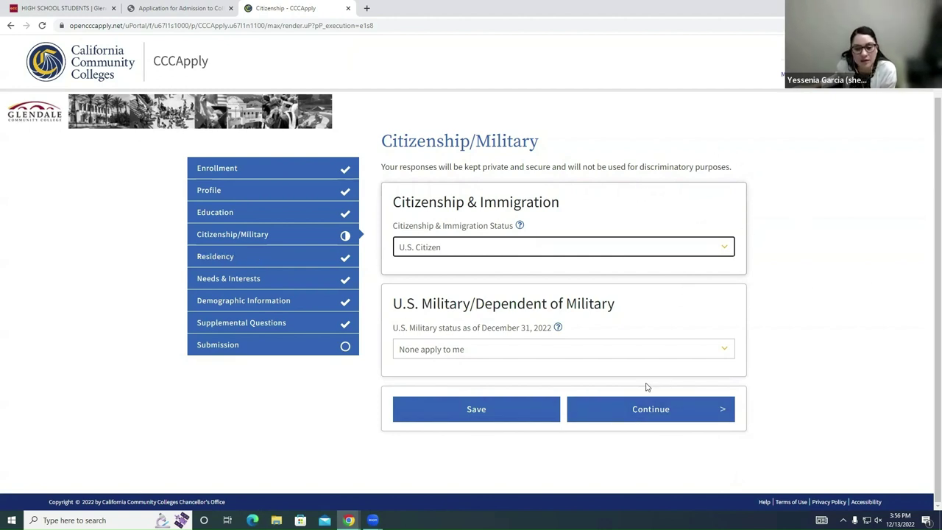
click(516, 418)
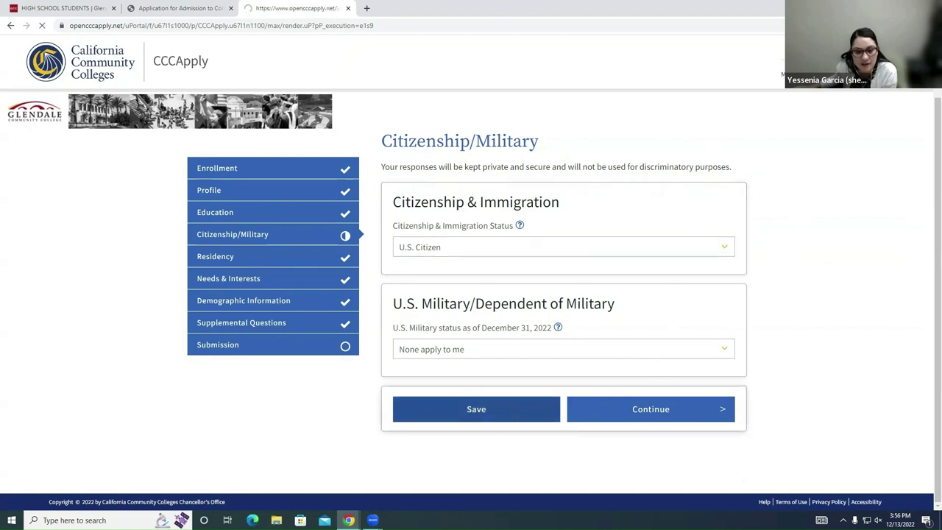
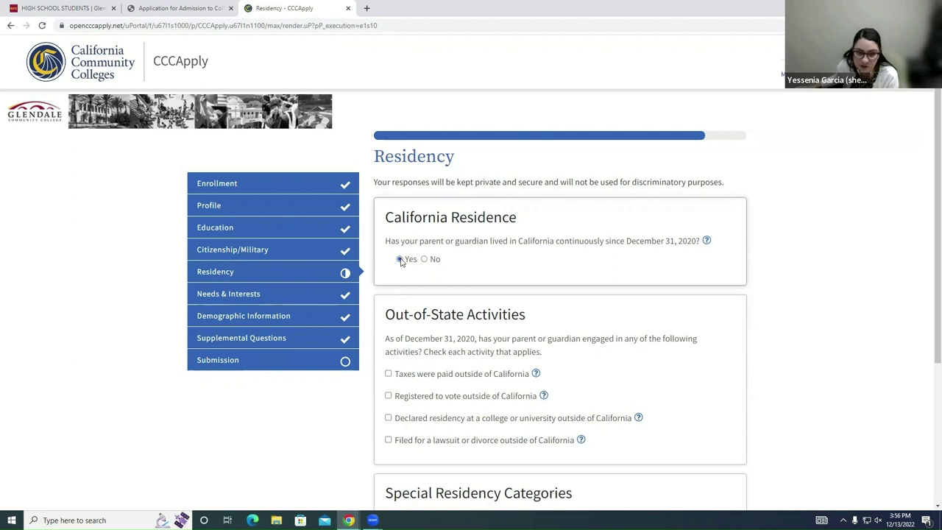
scroll(479, 269, down, 1)
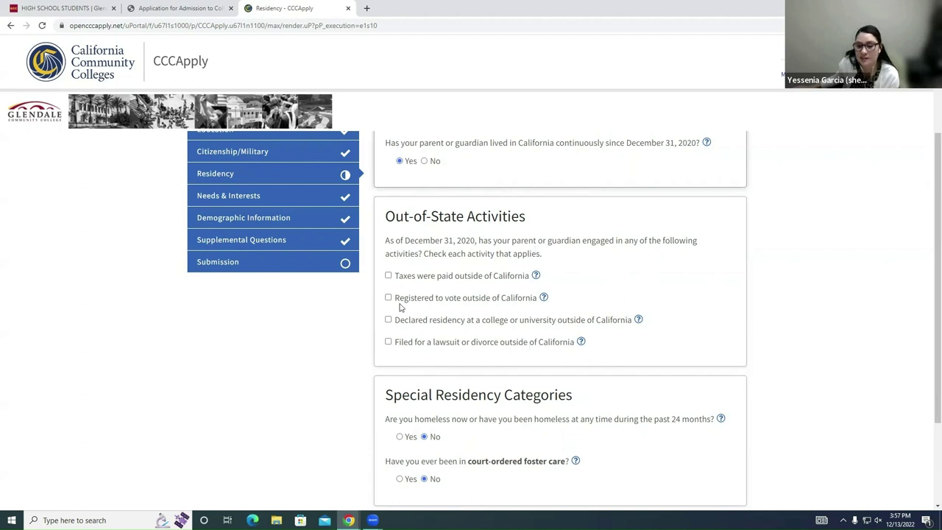
scroll(395, 287, down, 1)
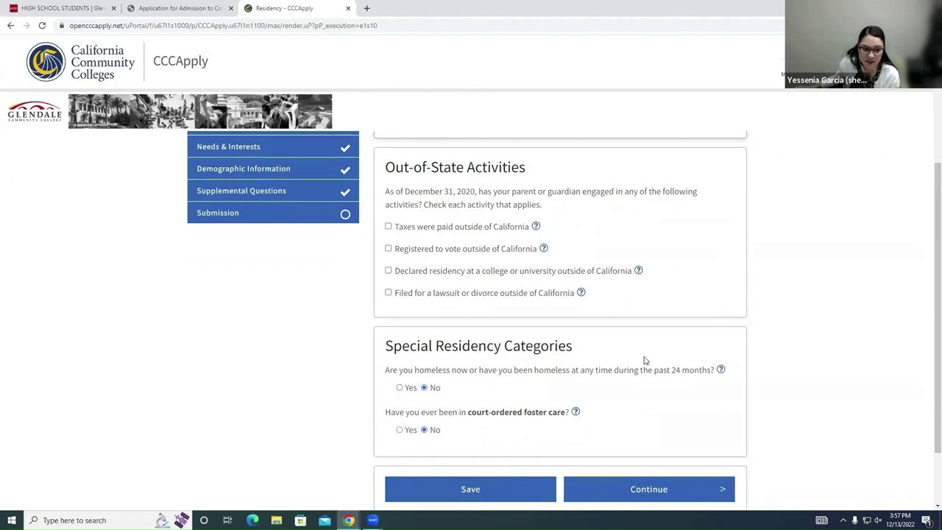
scroll(479, 351, down, 2)
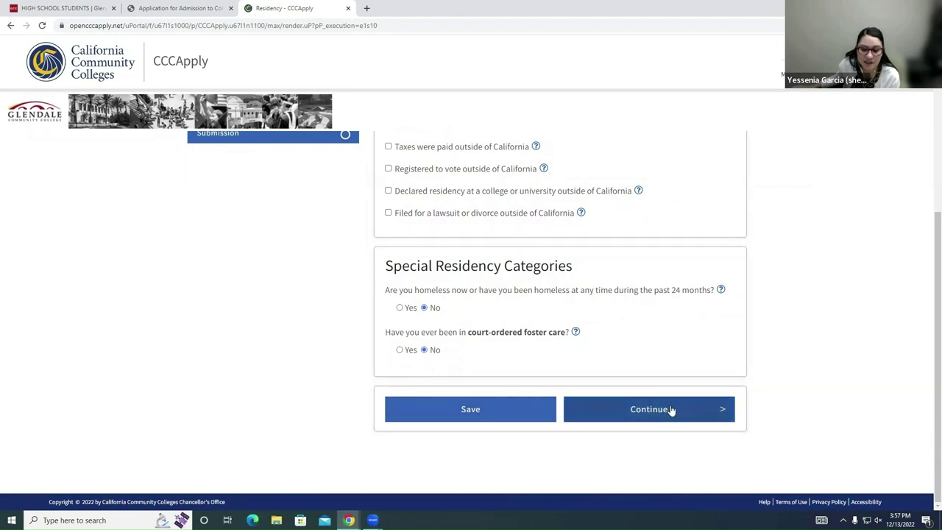
Step: Continue to the Needs & Interests step and review the public assistance question
click(705, 395)
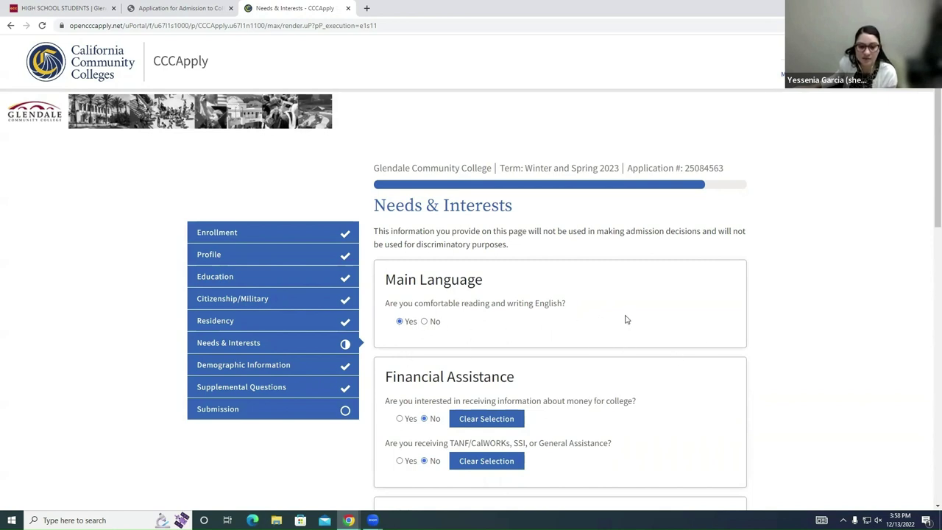
scroll(625, 318, down, 1)
scroll(625, 308, down, 2)
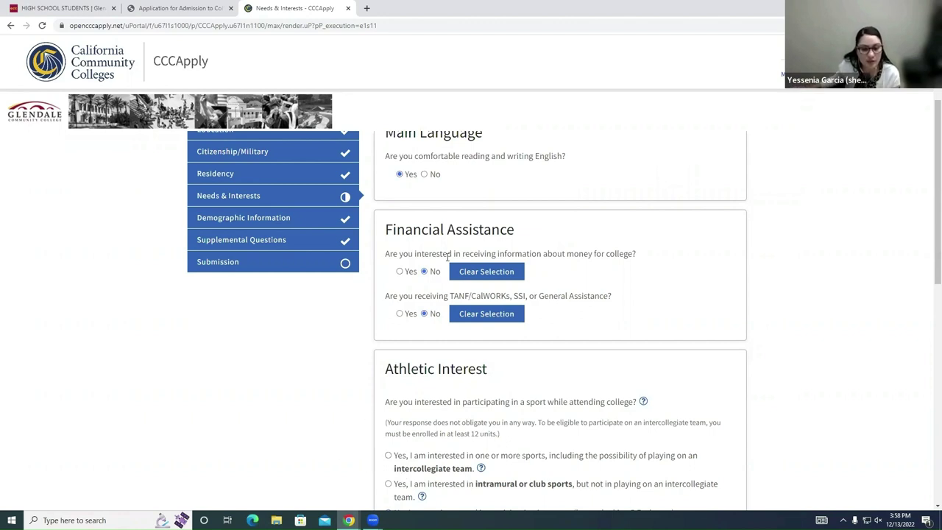
drag(437, 296, 629, 348)
click(630, 348)
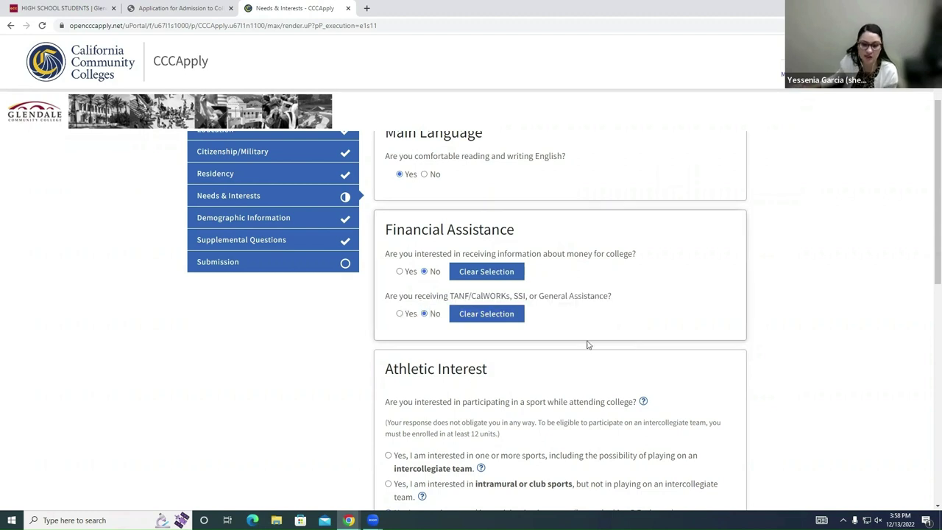
Step: Under Athletic Interest, answer 'No, I am not interested in participating in a sport'
scroll(662, 337, down, 2)
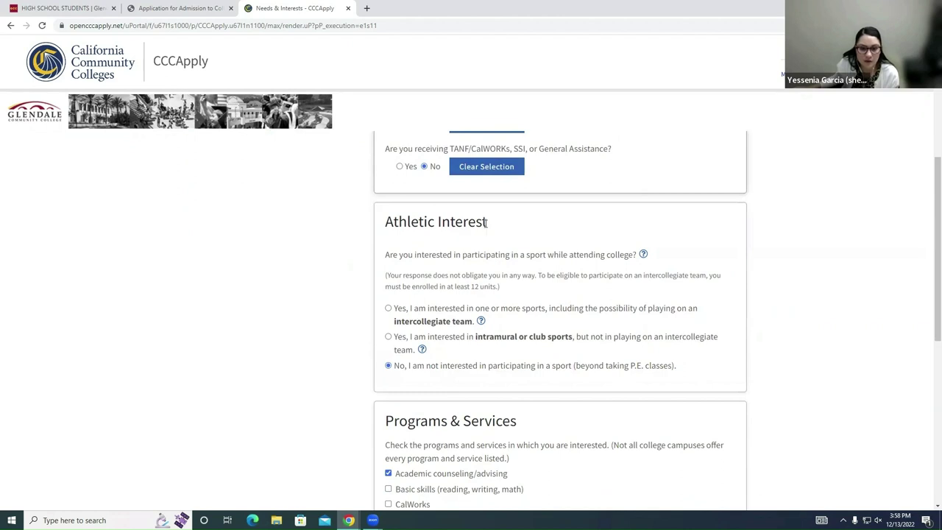
drag(486, 222, 385, 224)
click(417, 229)
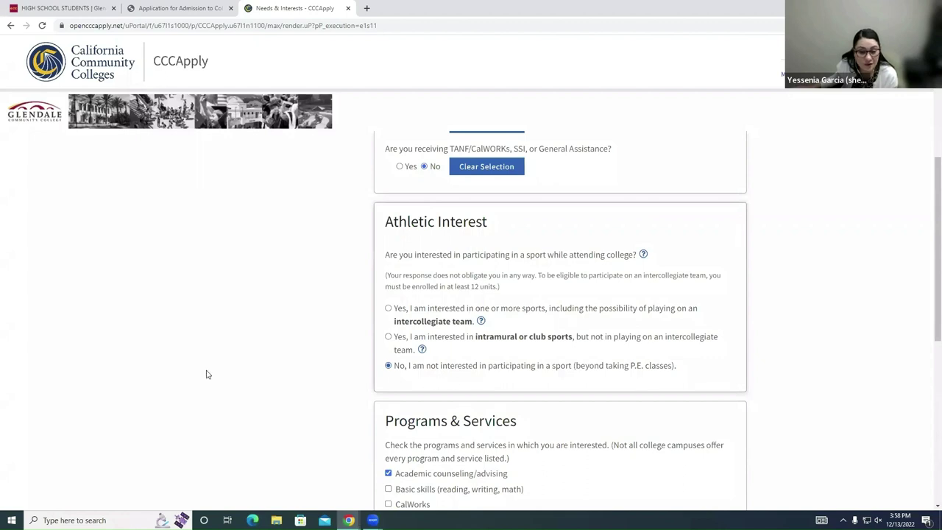
click(388, 365)
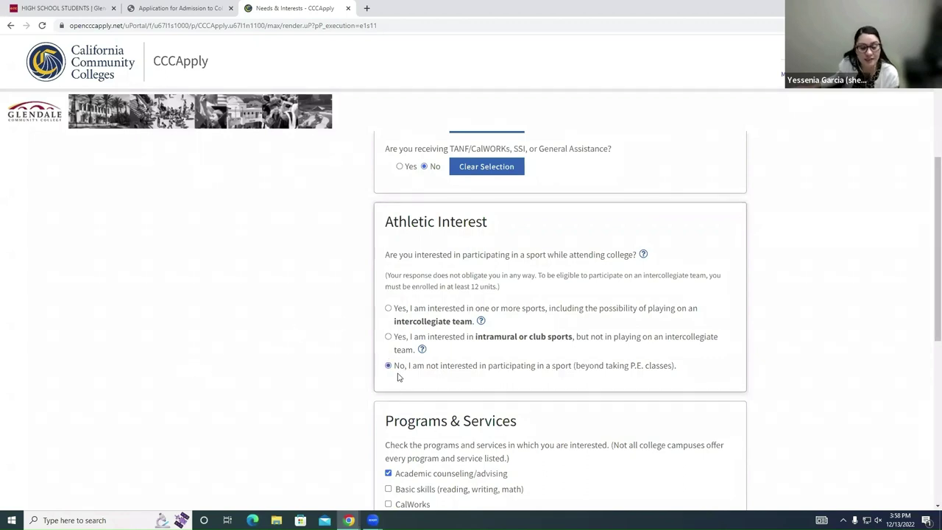
drag(433, 372, 681, 381)
click(683, 374)
Step: Review the checked support services in the Programs & Services list
scroll(697, 369, down, 1)
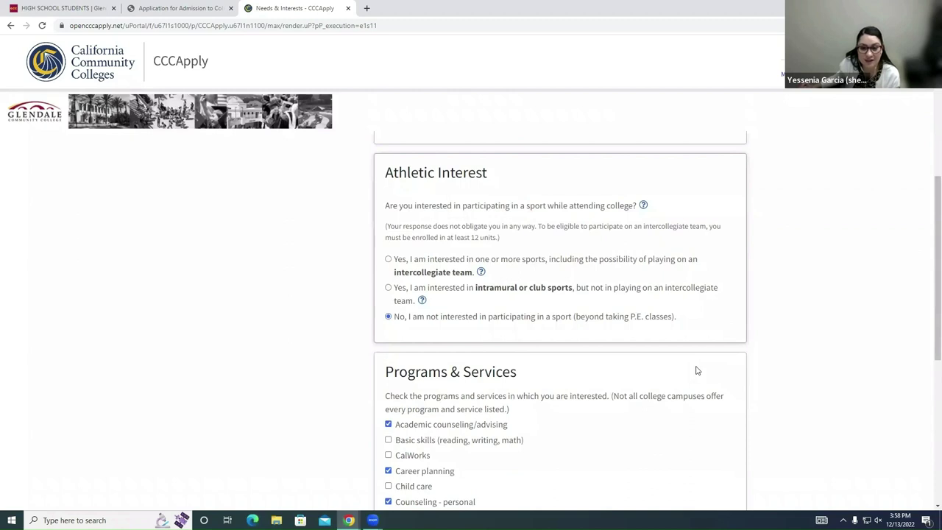
scroll(742, 372, down, 1)
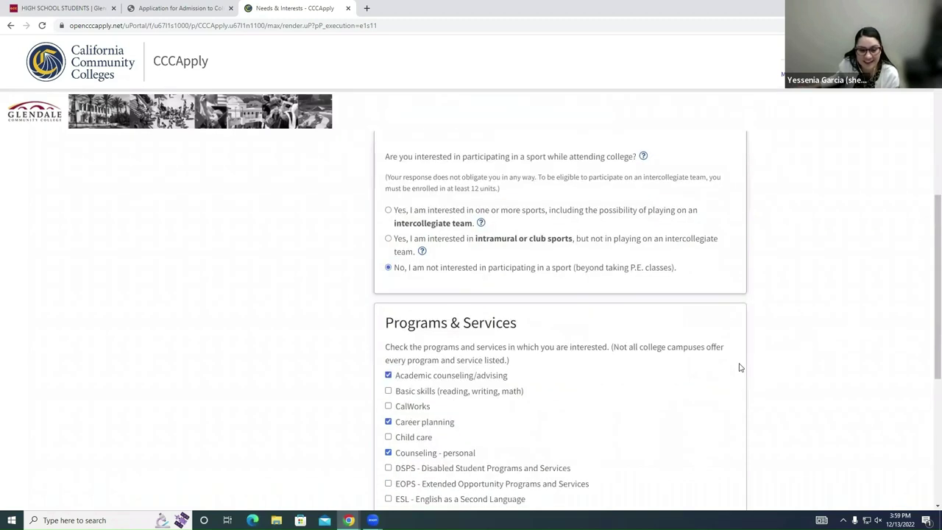
scroll(773, 328, up, 1)
scroll(773, 333, down, 4)
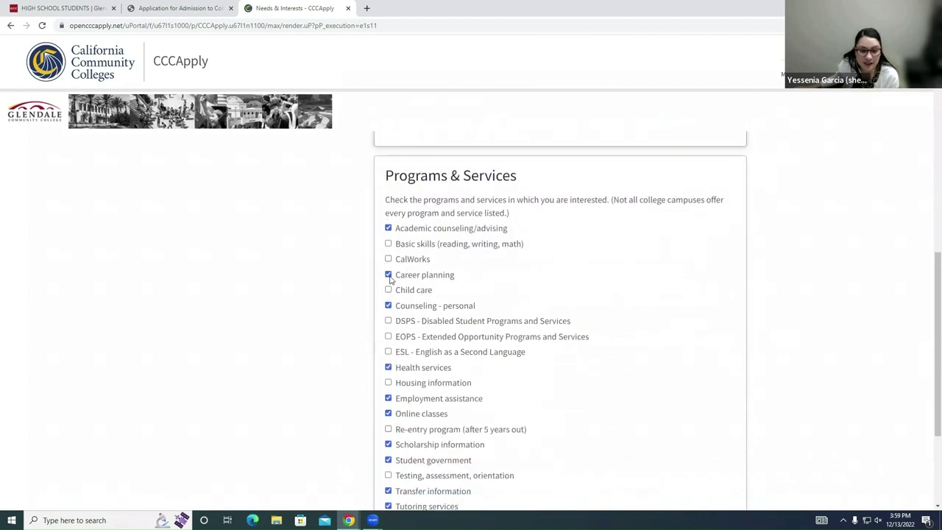
scroll(405, 495, down, 1)
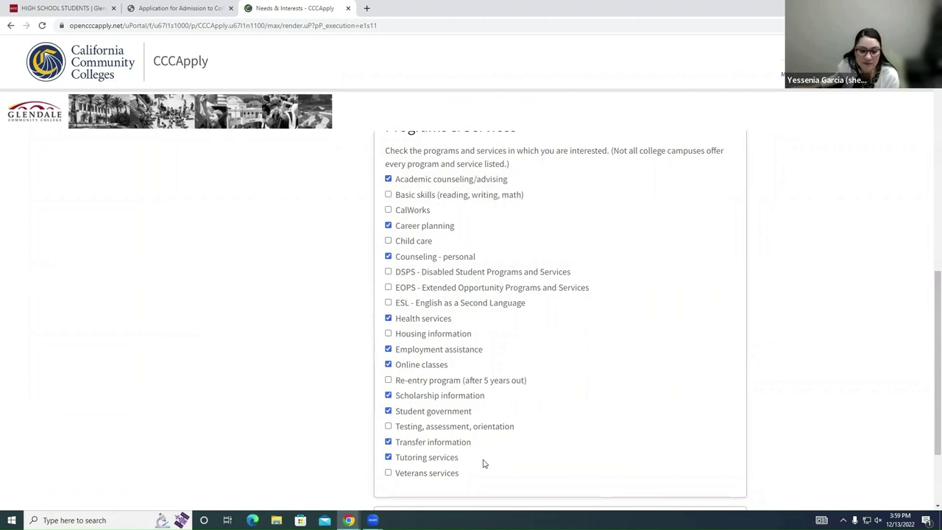
scroll(442, 436, up, 2)
scroll(458, 434, down, 2)
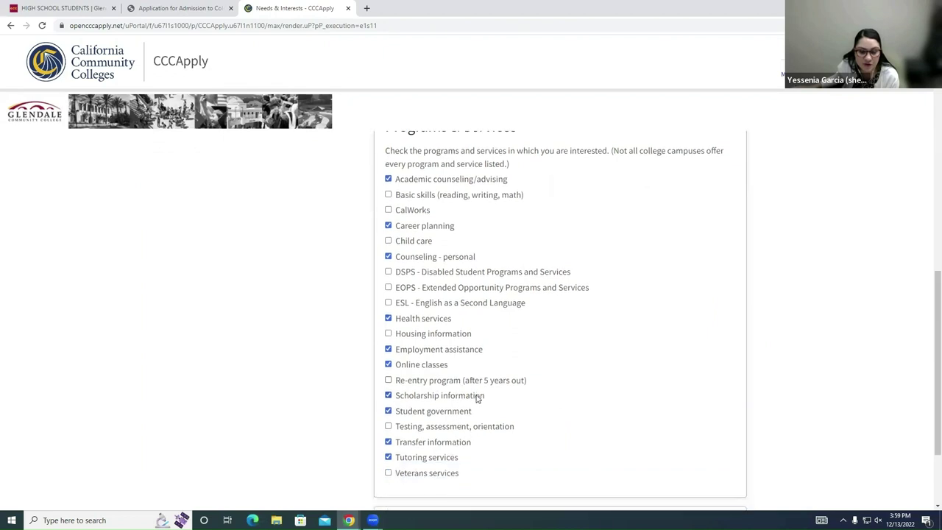
scroll(464, 349, up, 1)
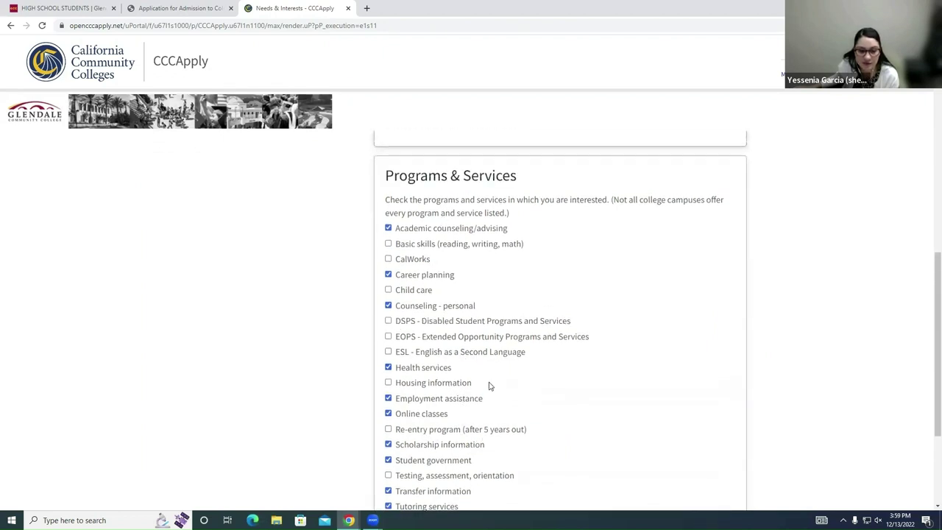
scroll(505, 390, down, 1)
scroll(505, 349, down, 1)
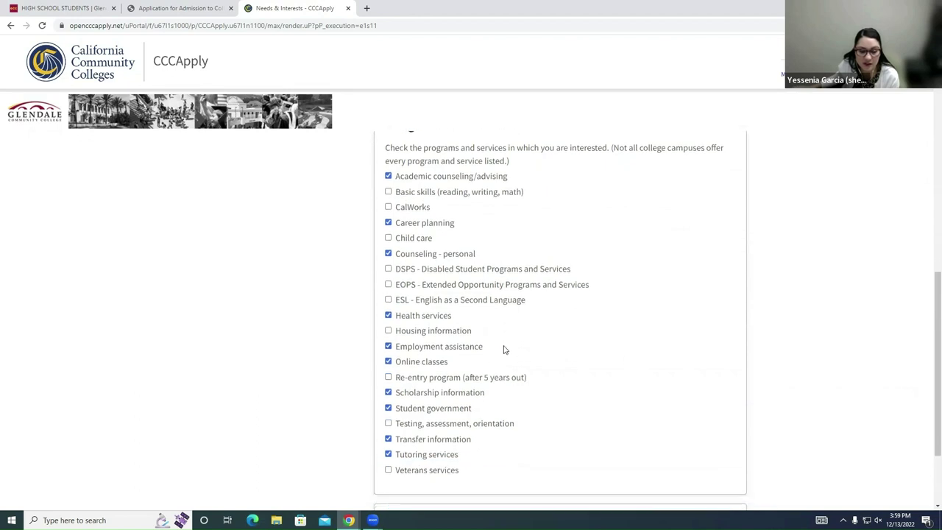
scroll(612, 369, up, 2)
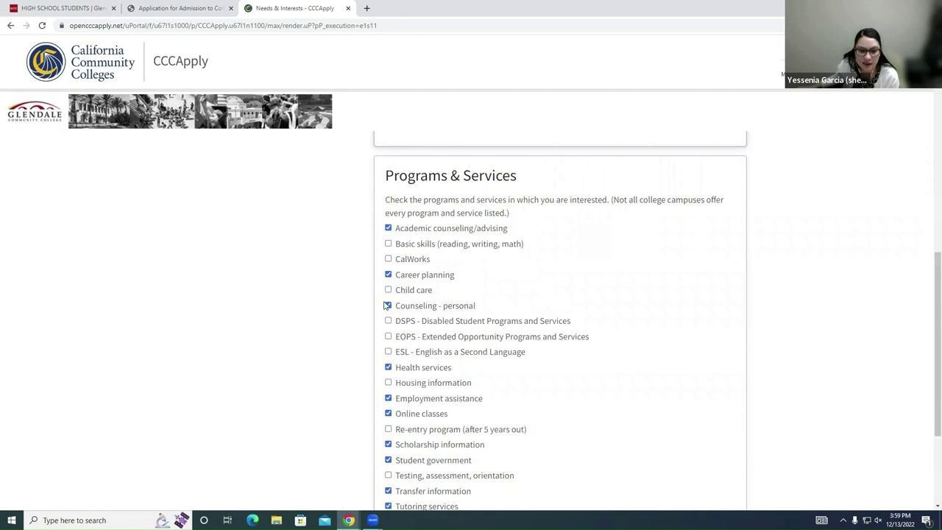
scroll(384, 309, down, 2)
scroll(383, 317, down, 1)
Step: Save the Needs & Interests answers and continue to Demographic Information
click(482, 442)
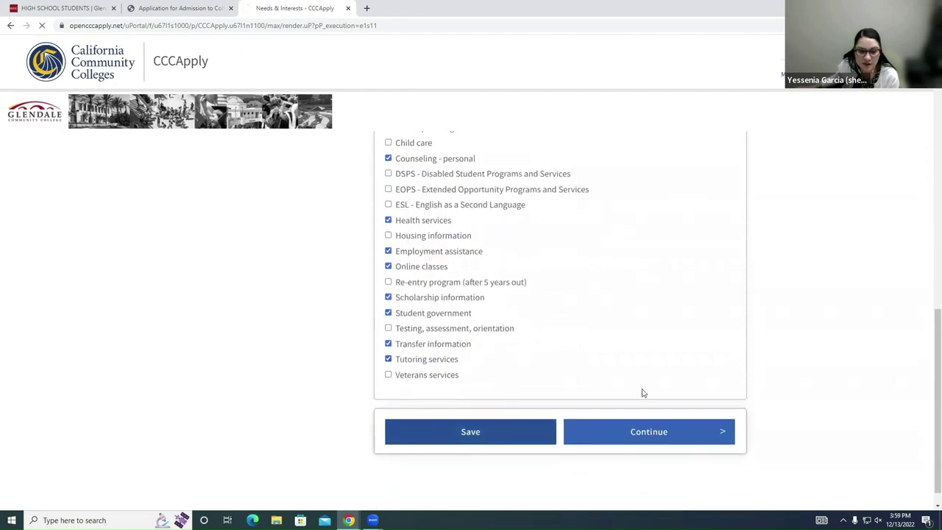
scroll(770, 287, down, 15)
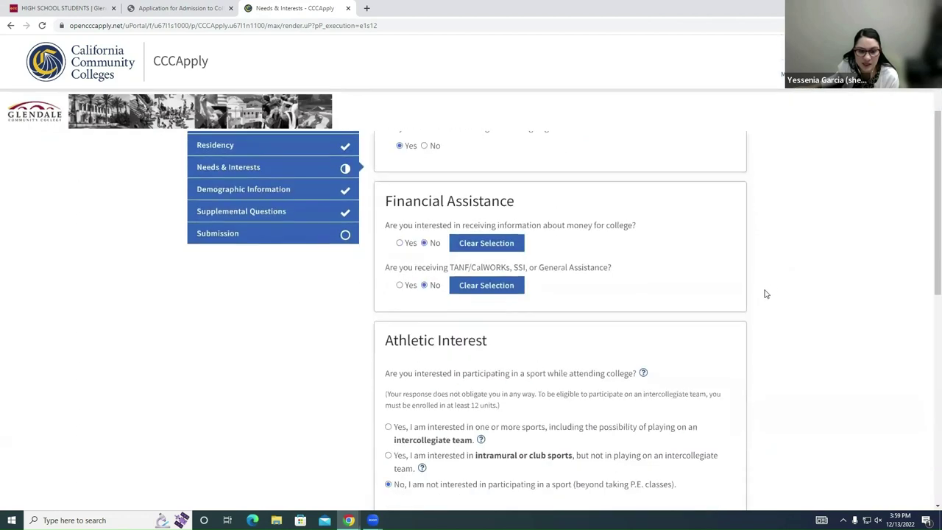
click(685, 413)
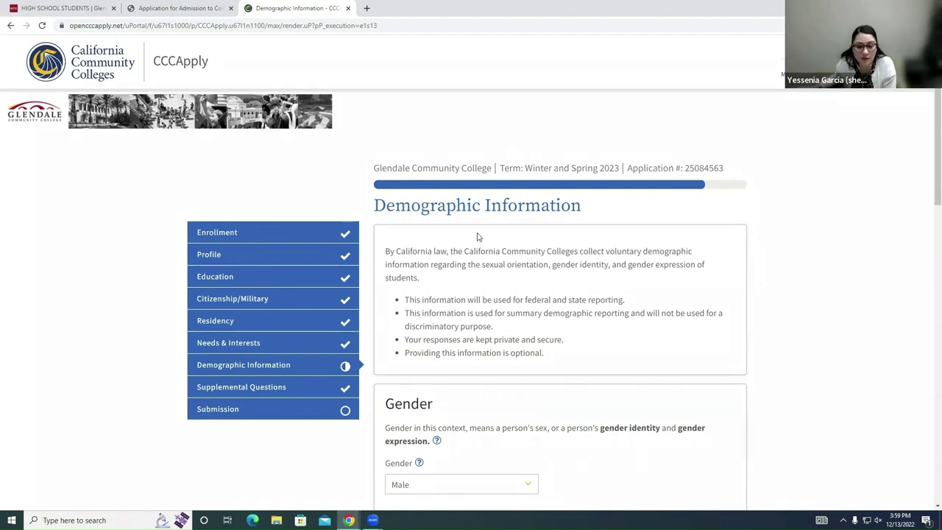
scroll(648, 296, down, 1)
scroll(613, 368, down, 2)
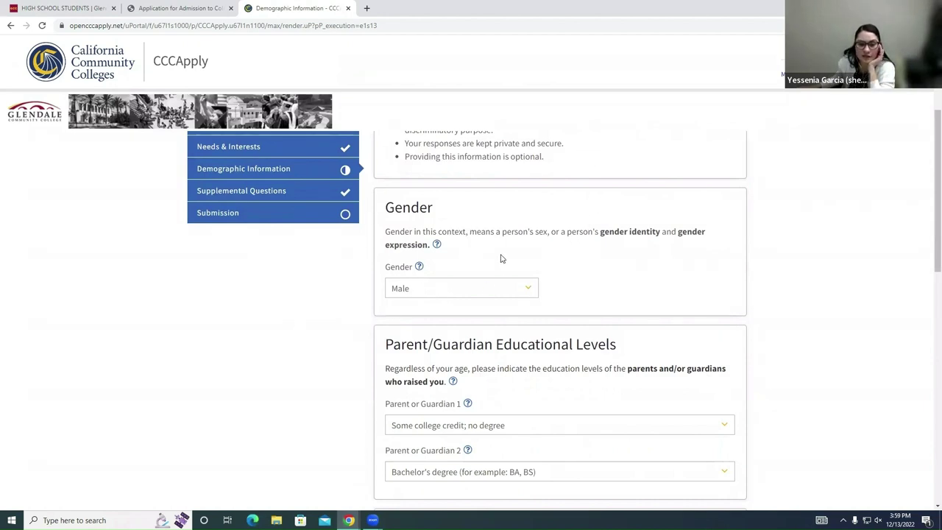
click(438, 244)
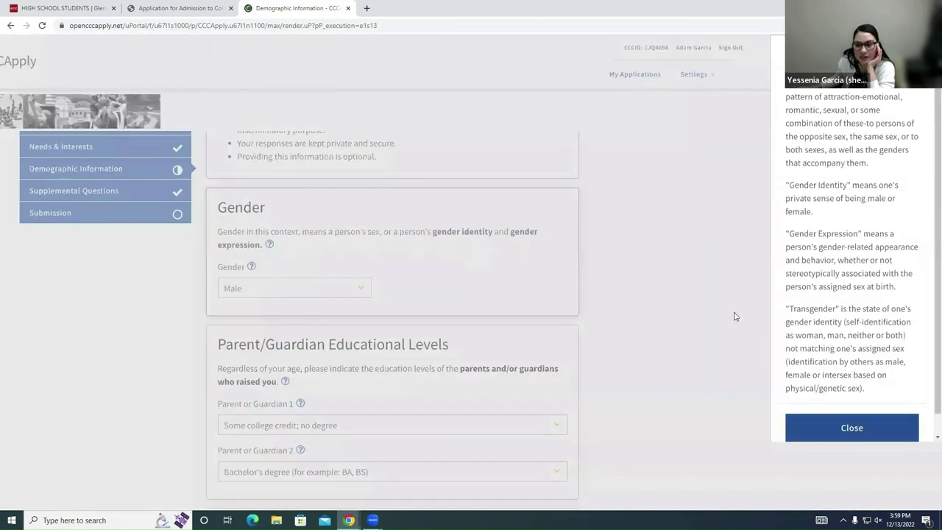
click(873, 430)
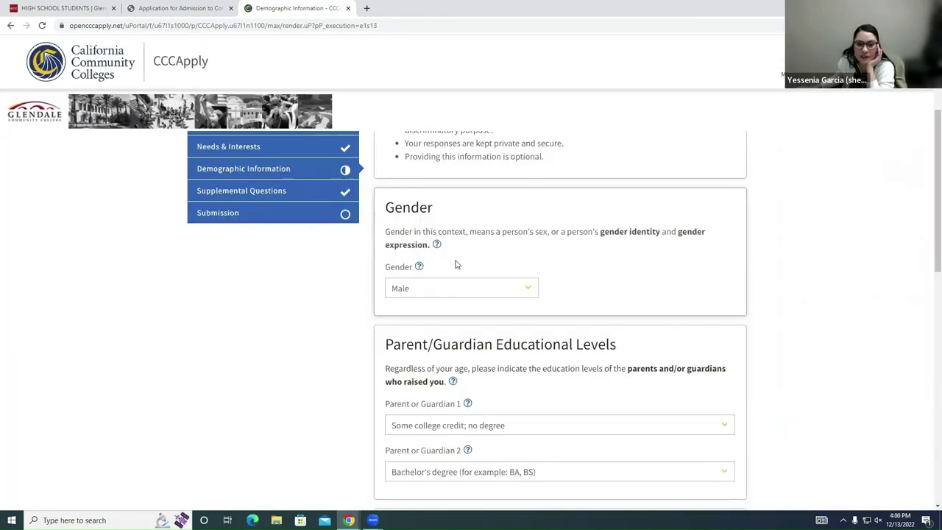
scroll(458, 353, down, 1)
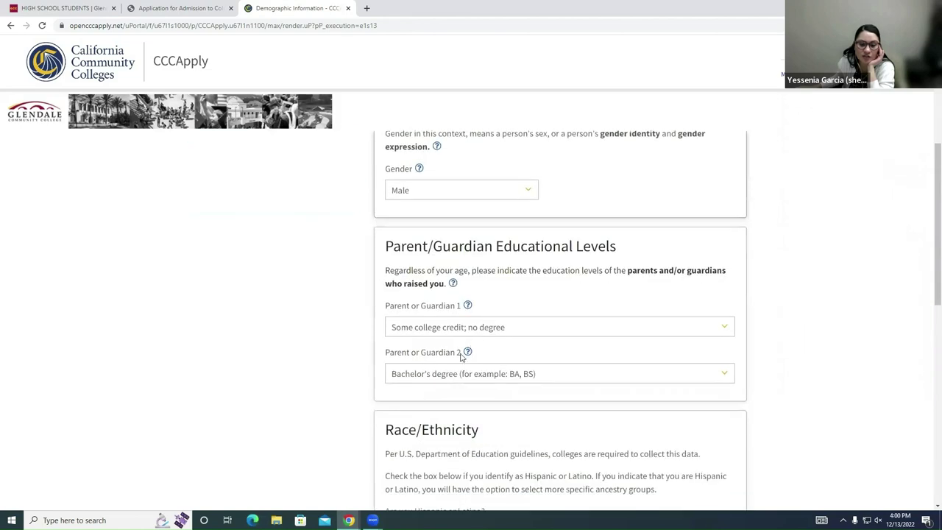
click(453, 284)
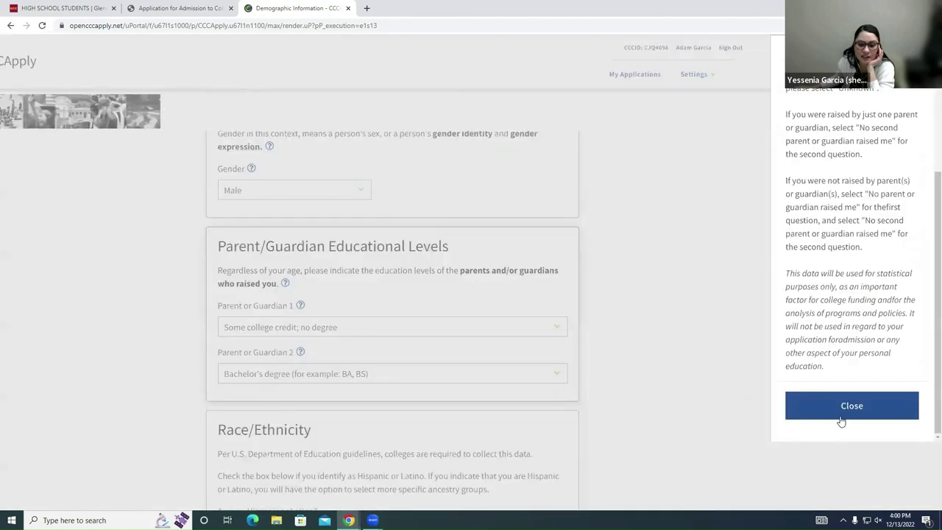
click(846, 415)
scroll(845, 414, up, 2)
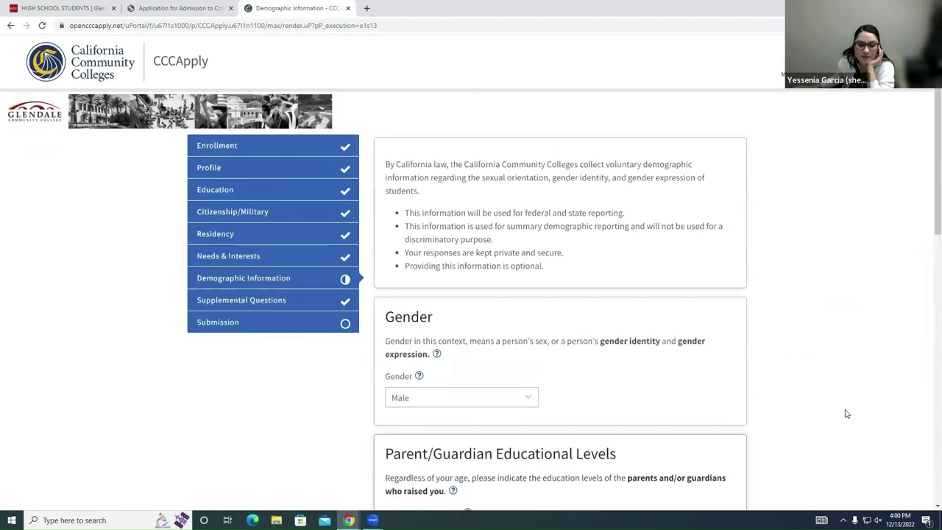
scroll(637, 387, down, 2)
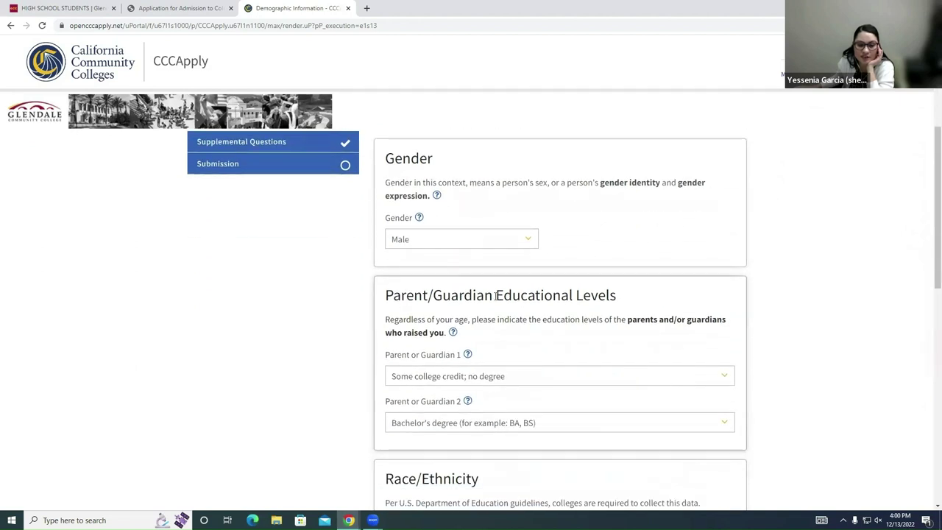
scroll(535, 266, down, 1)
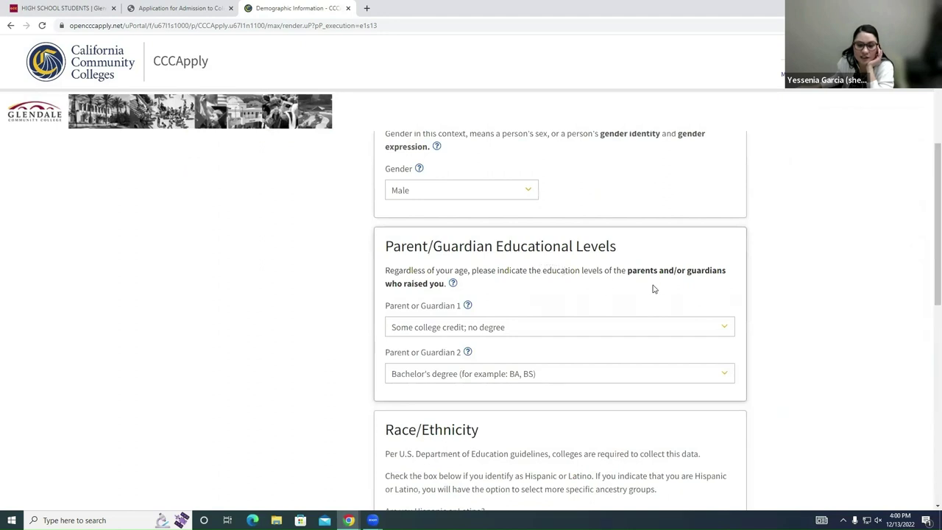
scroll(664, 292, down, 1)
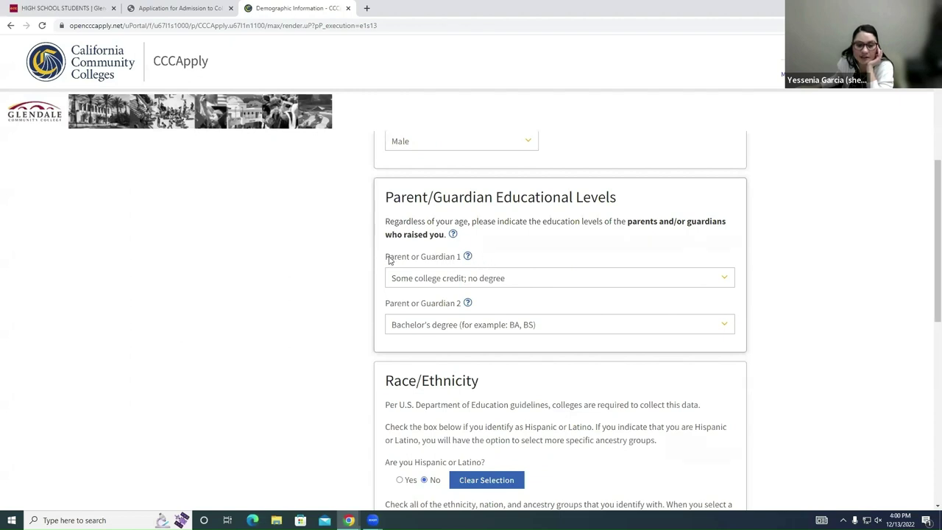
click(506, 280)
click(373, 311)
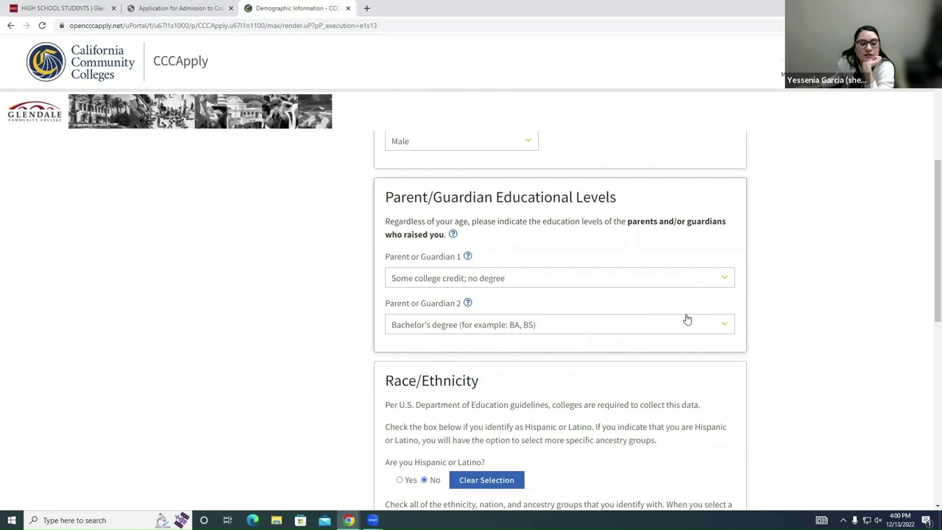
scroll(689, 318, down, 1)
scroll(691, 318, down, 3)
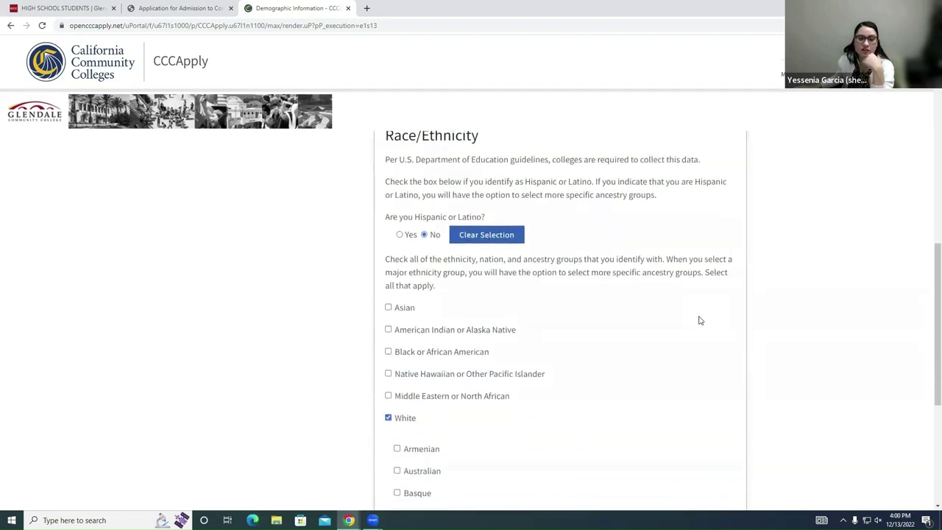
Step: Save the Demographic Information with White and Other White checked under Race/Ethnicity
scroll(698, 318, up, 1)
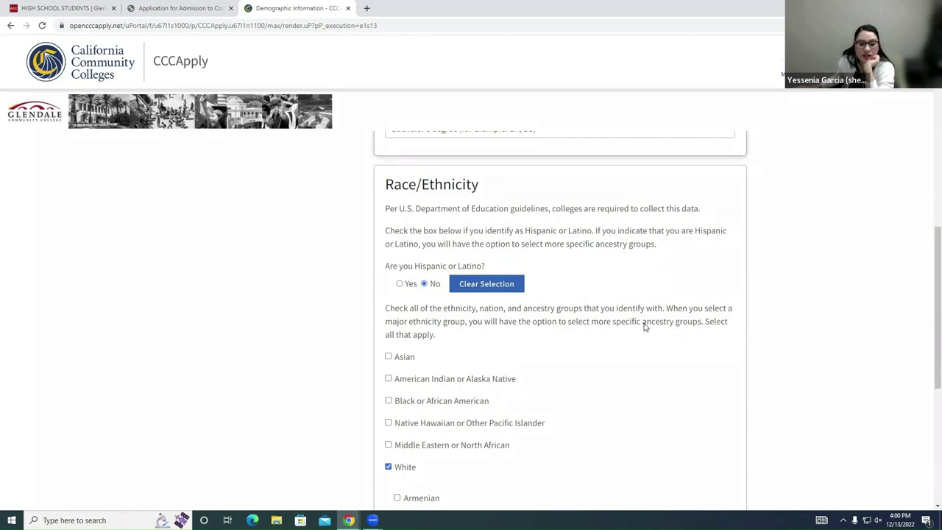
drag(393, 313, 442, 315)
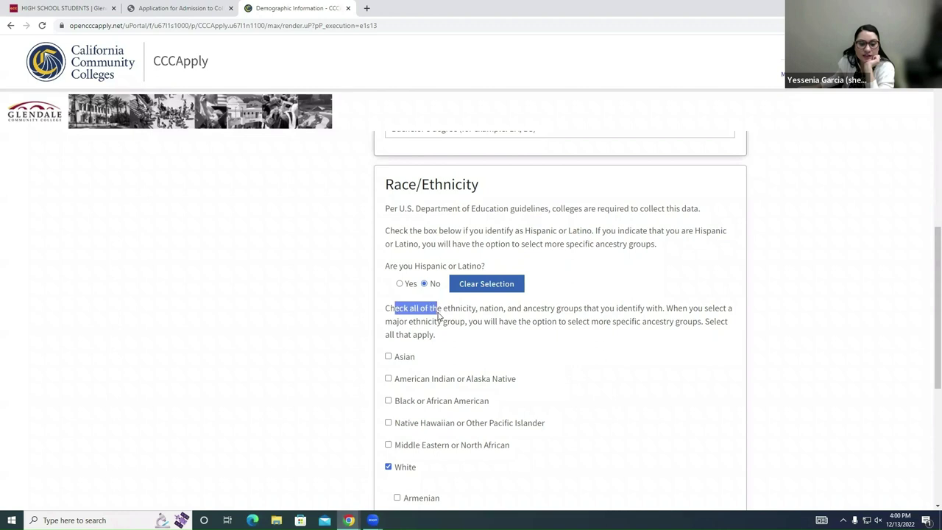
click(456, 324)
scroll(679, 399, down, 1)
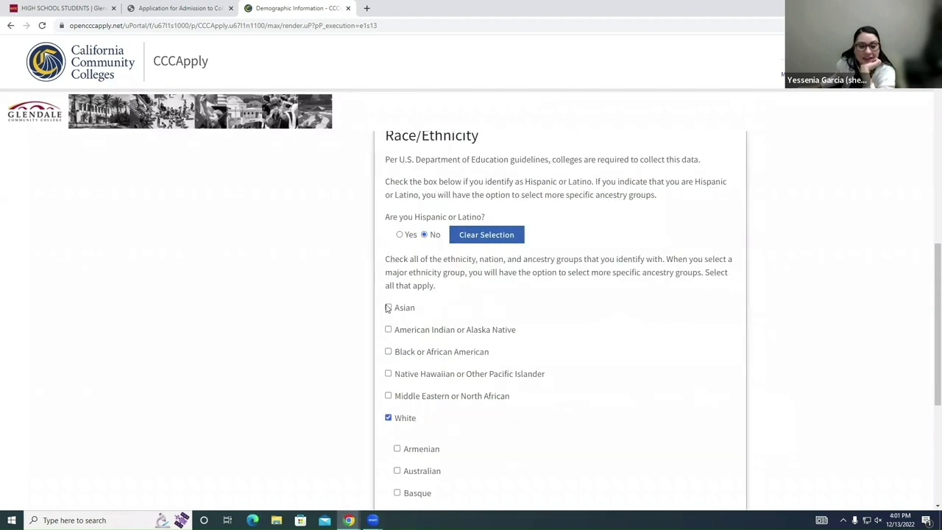
scroll(577, 389, down, 1)
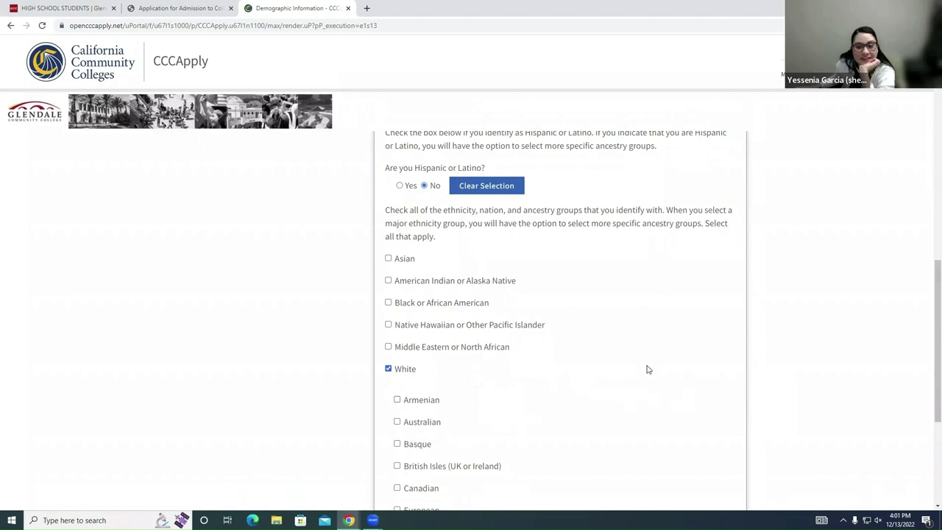
scroll(608, 341, down, 1)
scroll(608, 340, down, 2)
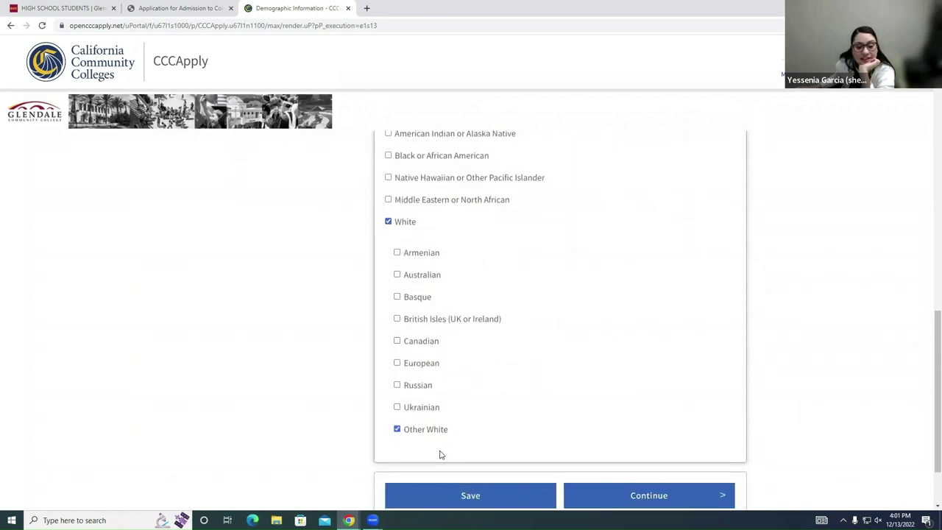
click(470, 495)
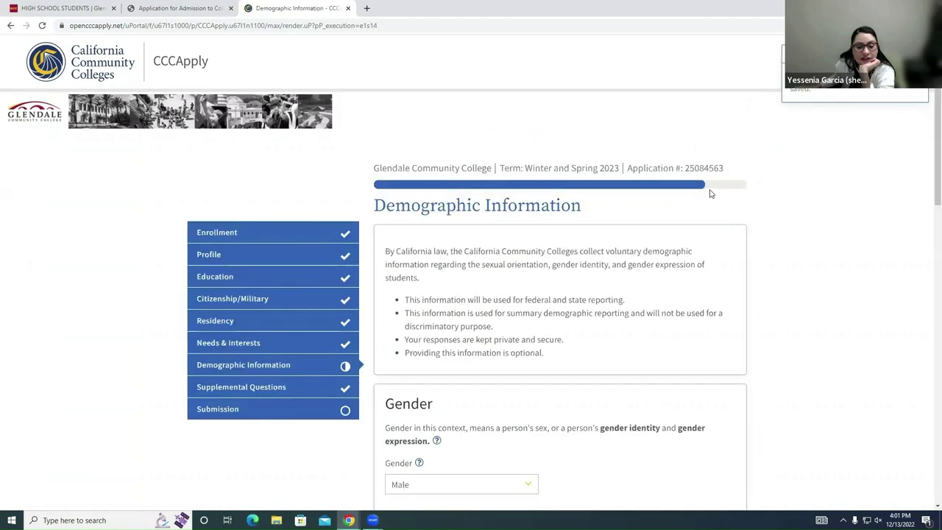
scroll(712, 199, down, 15)
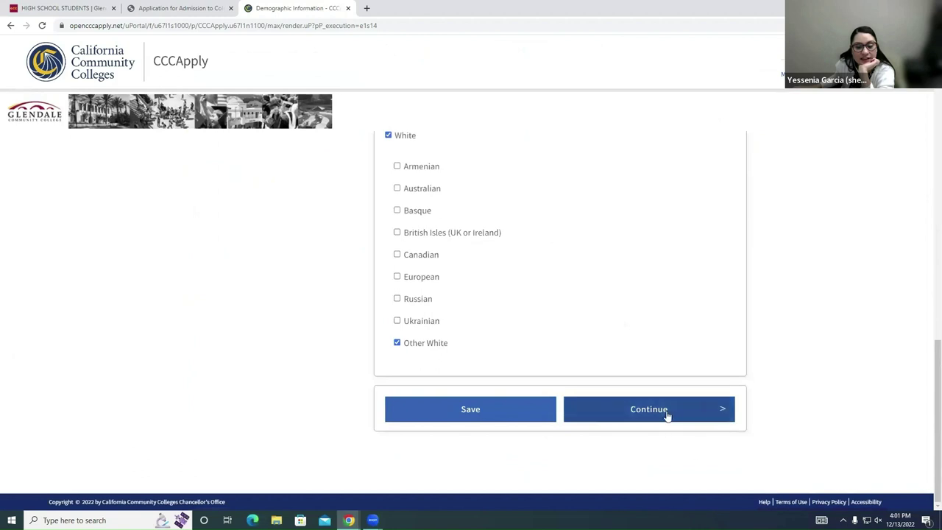
Step: Continue to Supplemental Questions and leave the GCC ID number field blank
click(685, 406)
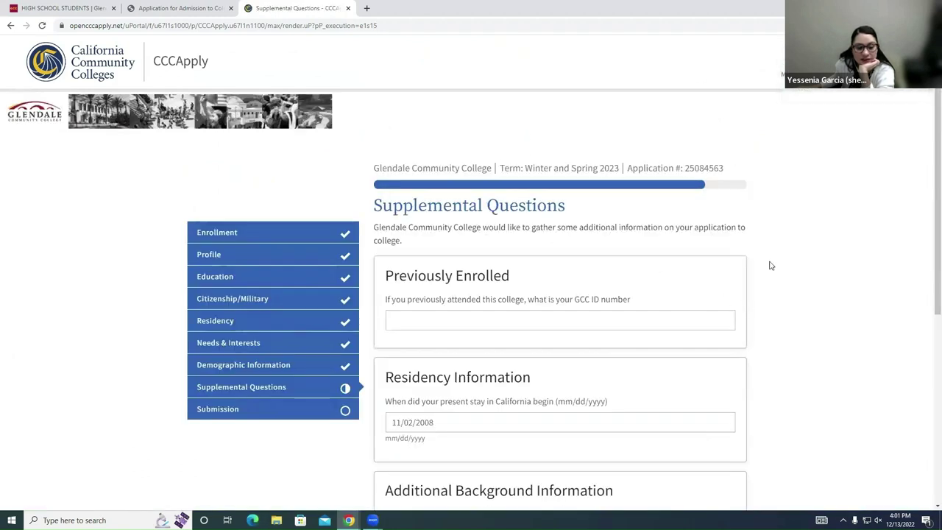
scroll(646, 174, down, 5)
scroll(651, 177, up, 5)
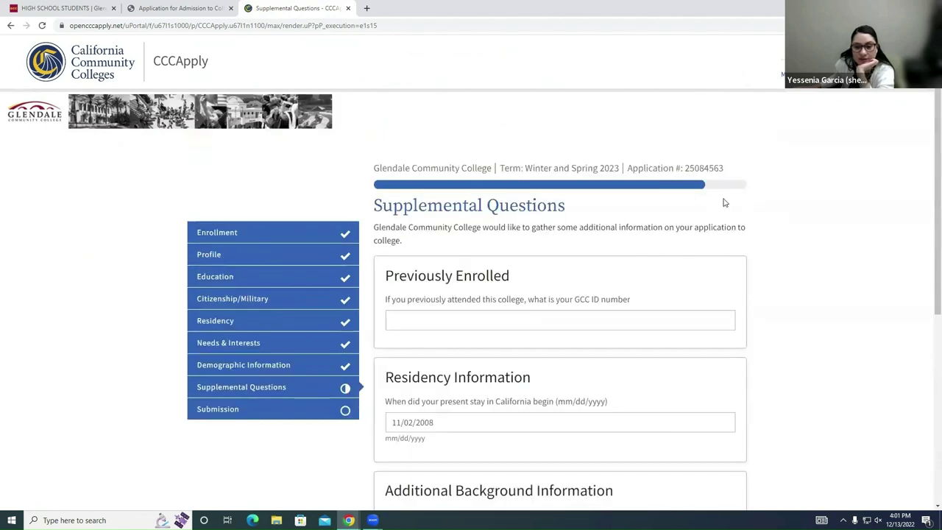
click(476, 321)
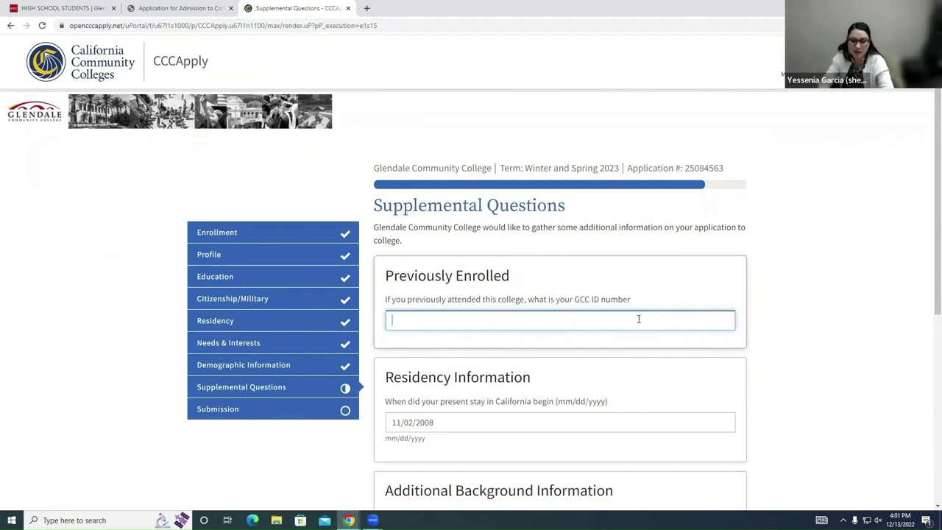
text(lcom)
key(BackSpace)
key(BackSpace)
key(BackSpace)
key(BackSpace)
key(BackSpace)
key(BackSpace)
key(BackSpace)
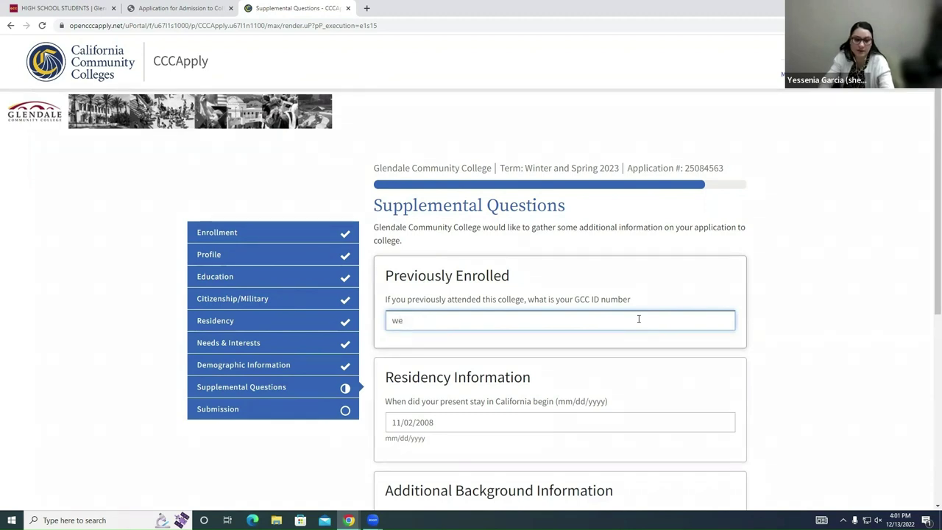
Step: In a new tab, write out the Welcome Center's e-mail address in the address bar and select it
click(367, 8)
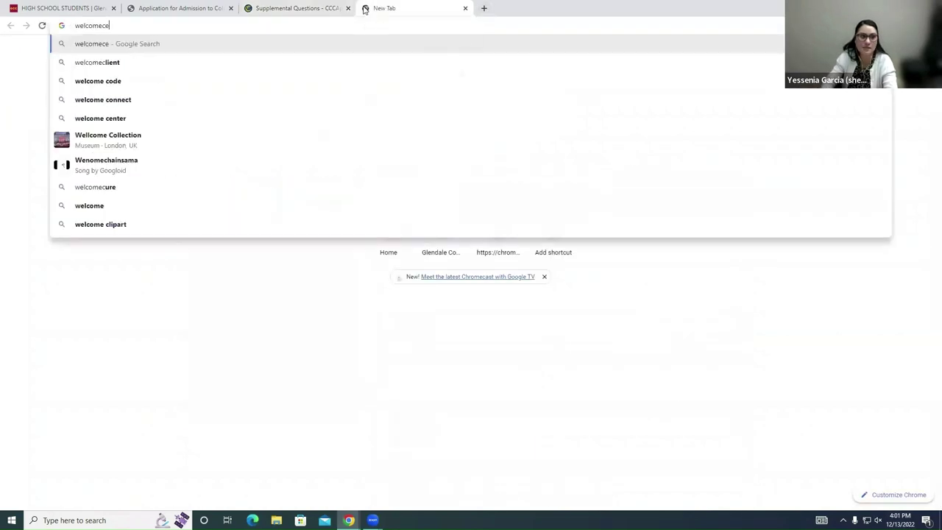
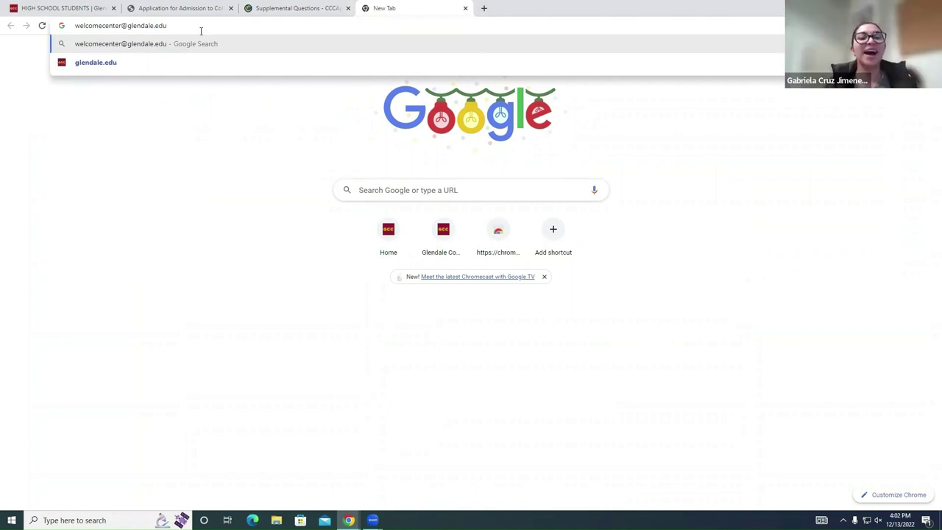
drag(153, 25, 72, 24)
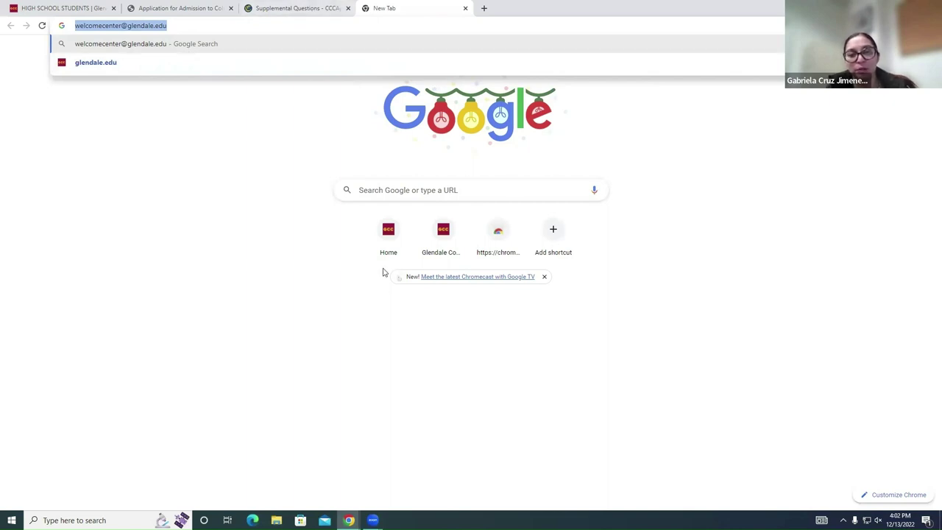
Step: Back in CCCApply, confirm the California residency start date is 11/02/2008
click(302, 6)
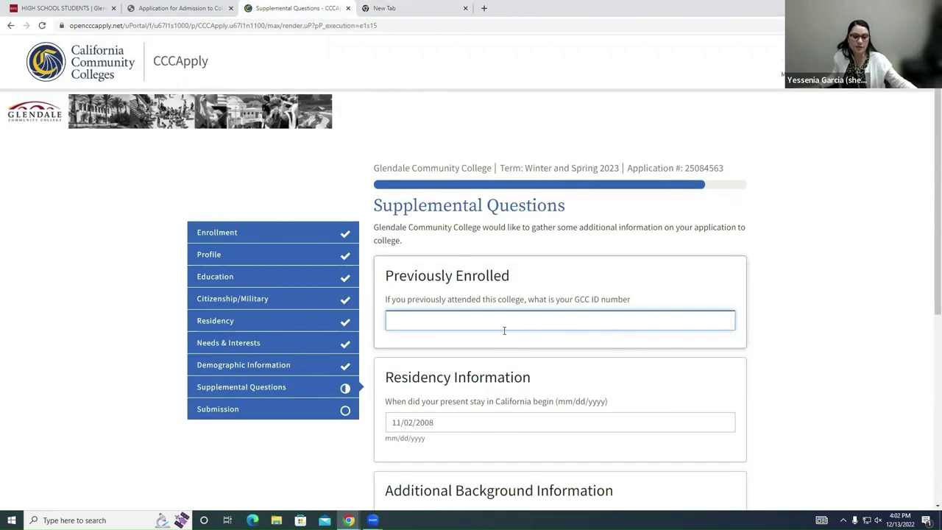
scroll(567, 347, down, 1)
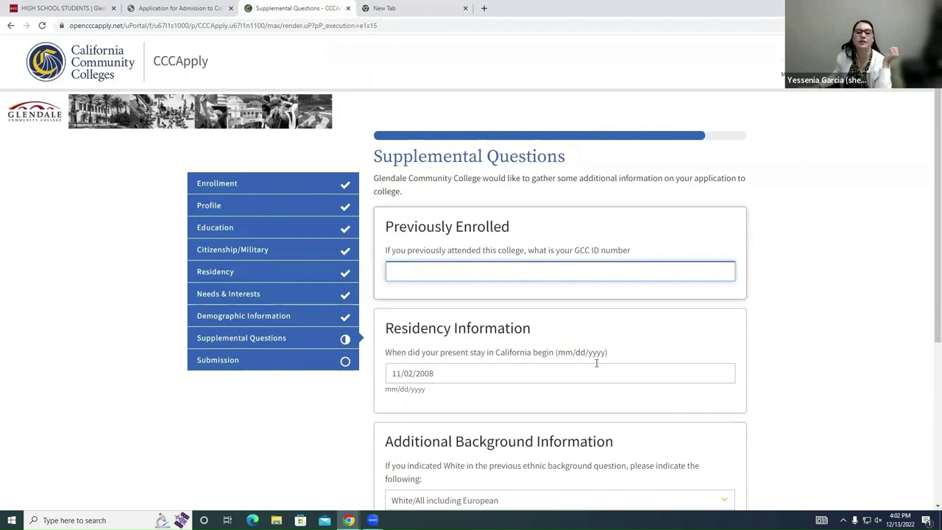
scroll(581, 385, down, 1)
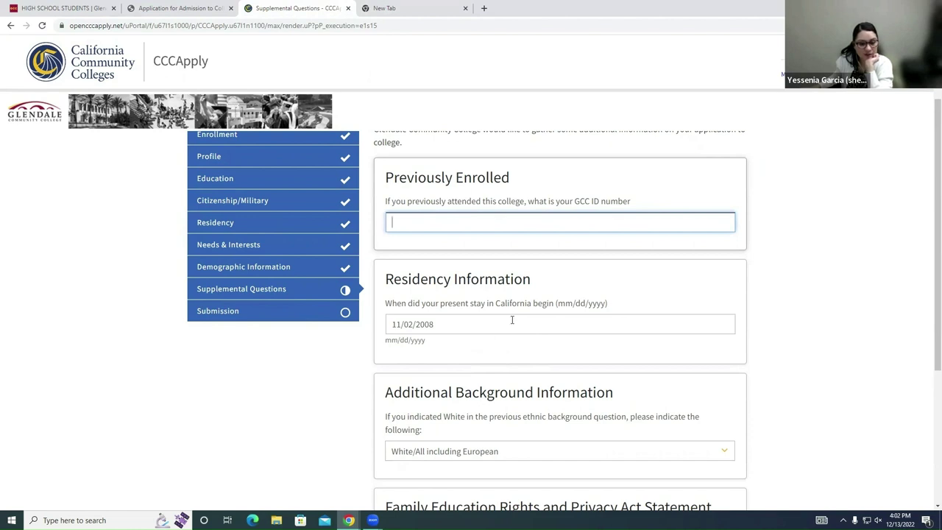
drag(512, 319, 429, 315)
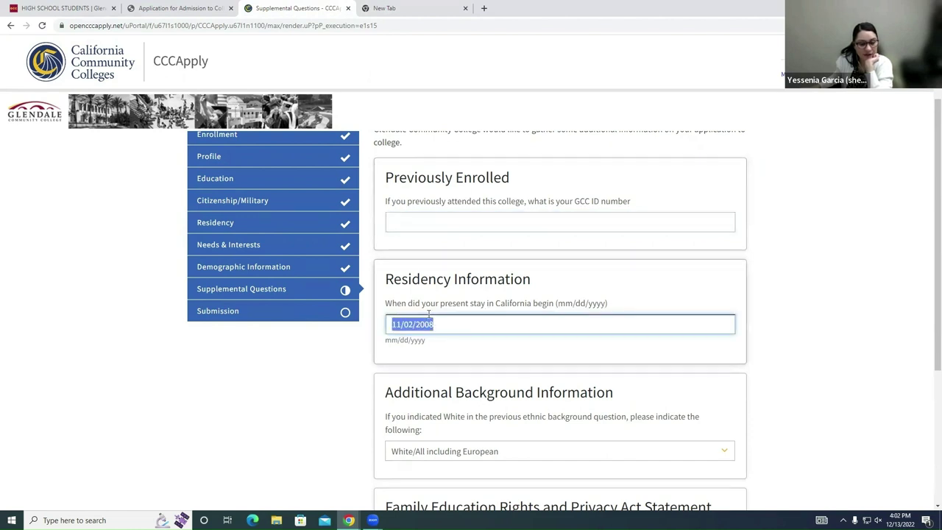
click(472, 323)
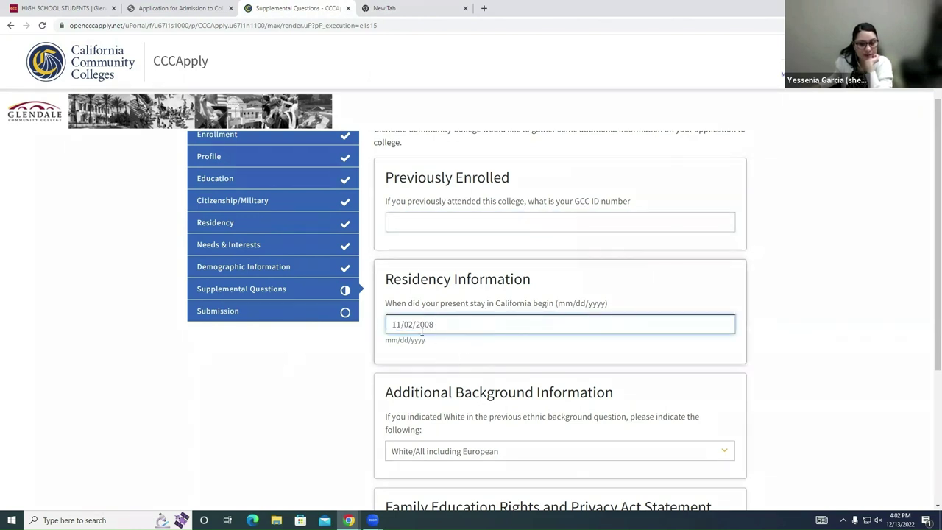
Step: Keep White/All including European as the ethnic background and save the Supplemental Questions
scroll(443, 323, down, 2)
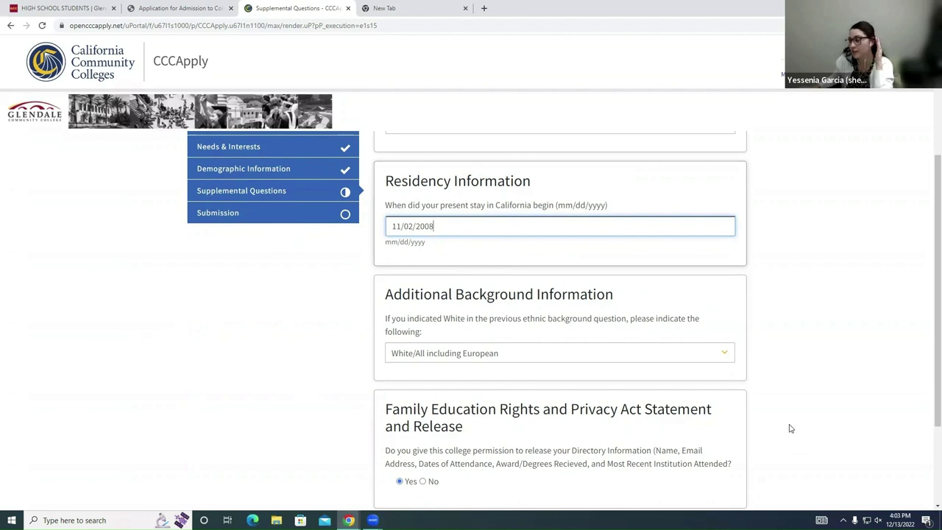
scroll(737, 397, down, 1)
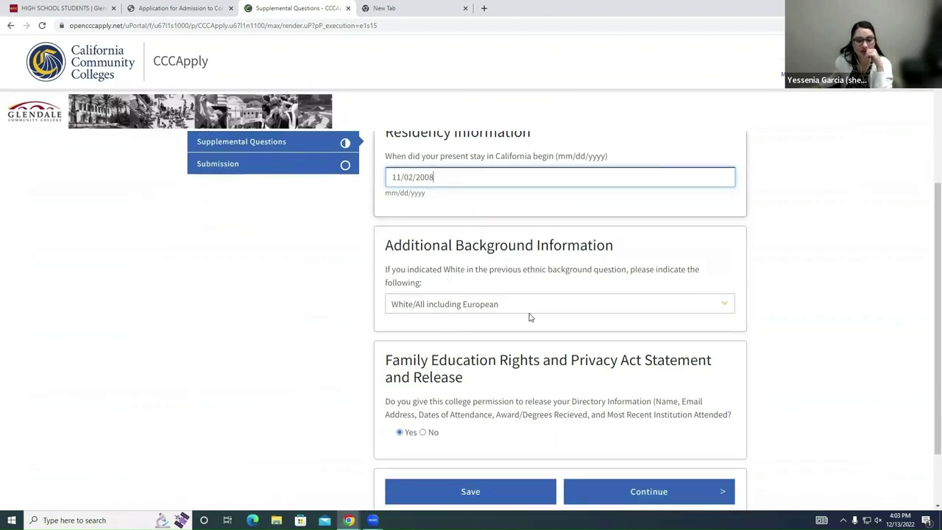
scroll(626, 301, down, 1)
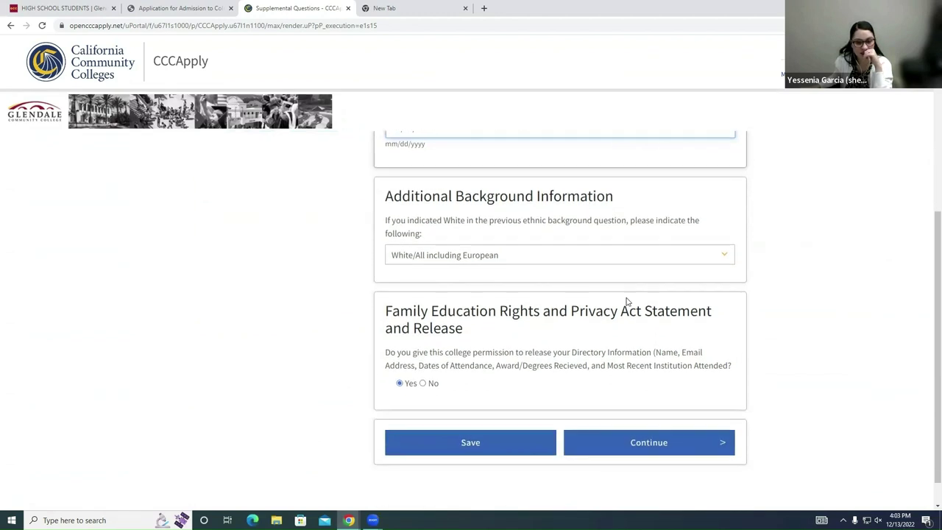
click(476, 256)
click(477, 258)
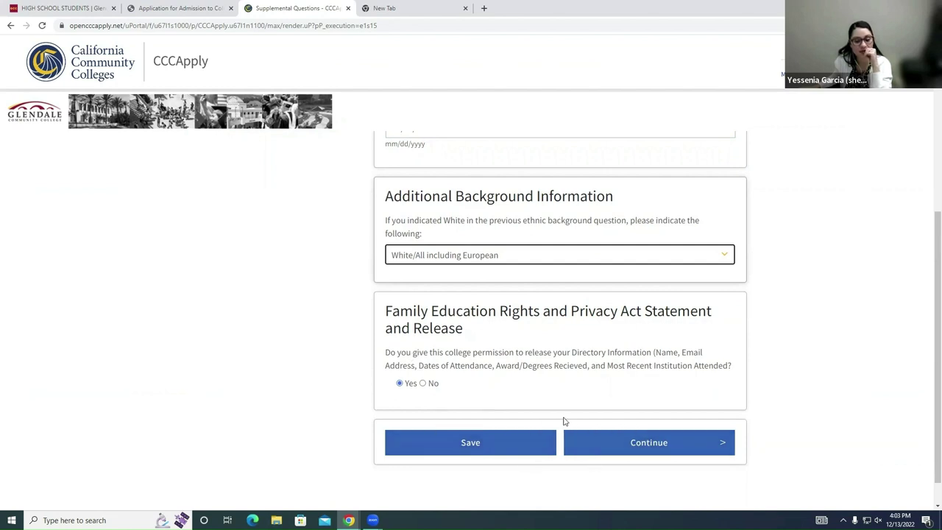
click(508, 451)
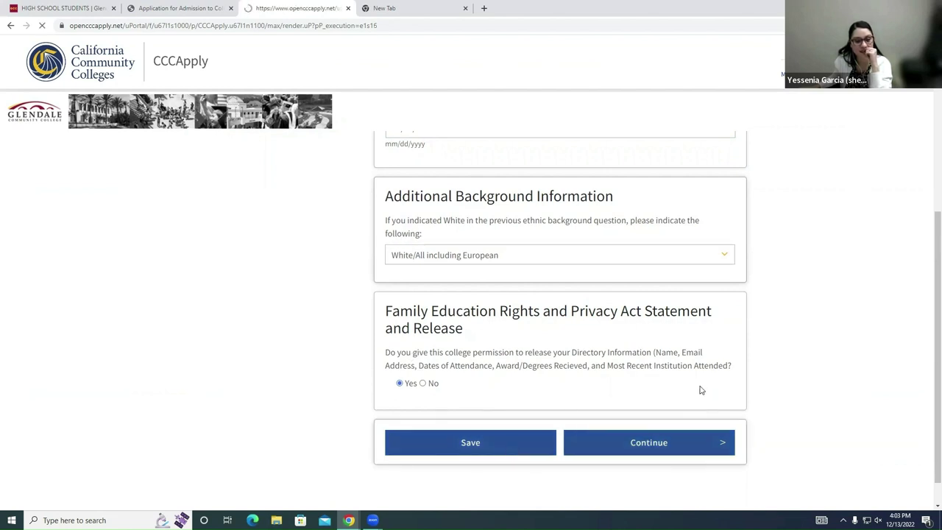
scroll(706, 379, down, 4)
click(705, 408)
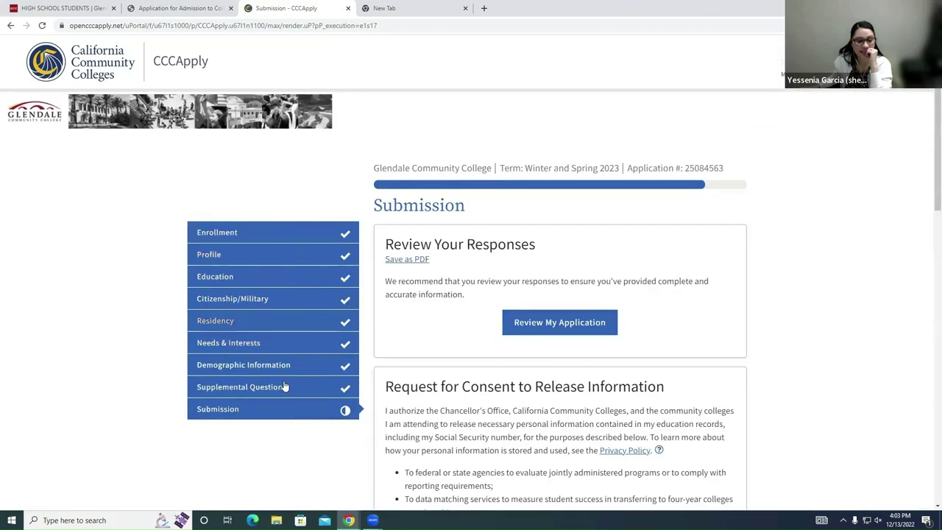
scroll(494, 370, down, 1)
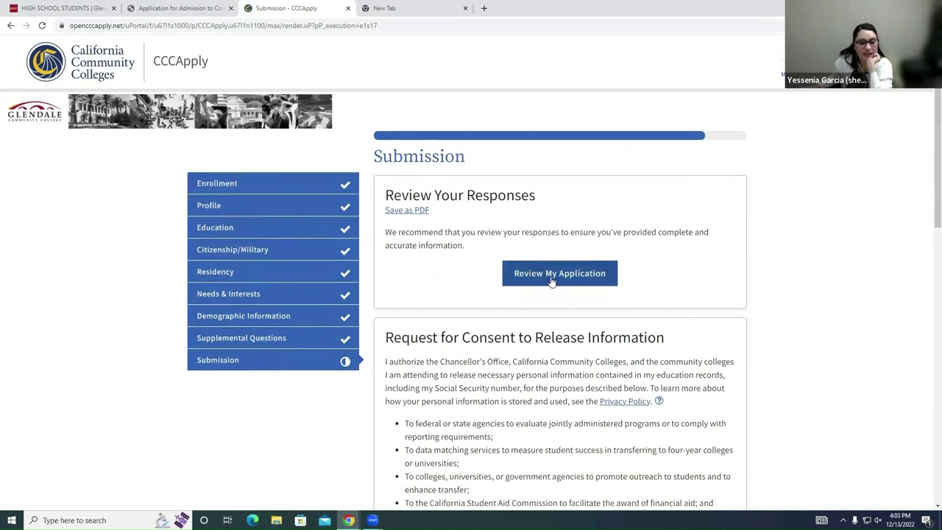
click(545, 275)
scroll(574, 302, down, 3)
scroll(608, 294, down, 3)
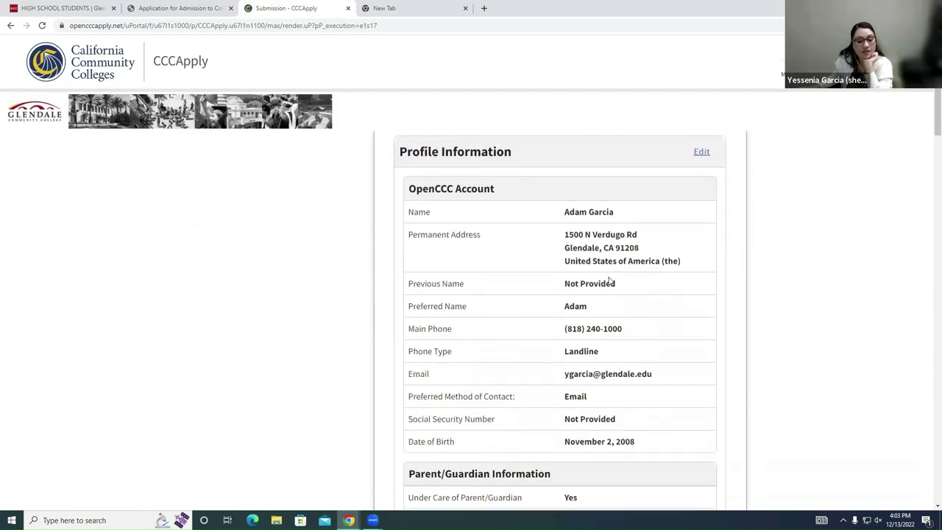
scroll(610, 283, down, 5)
scroll(609, 283, down, 4)
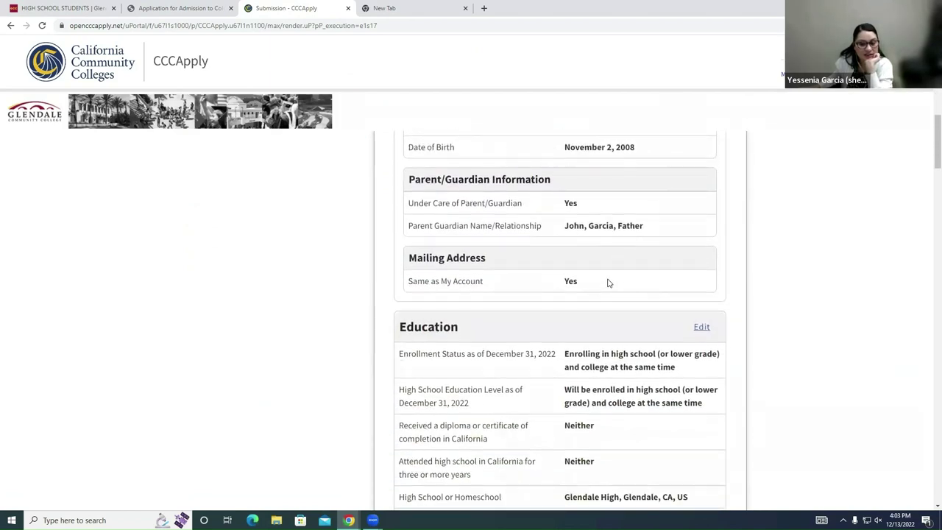
scroll(513, 270, down, 2)
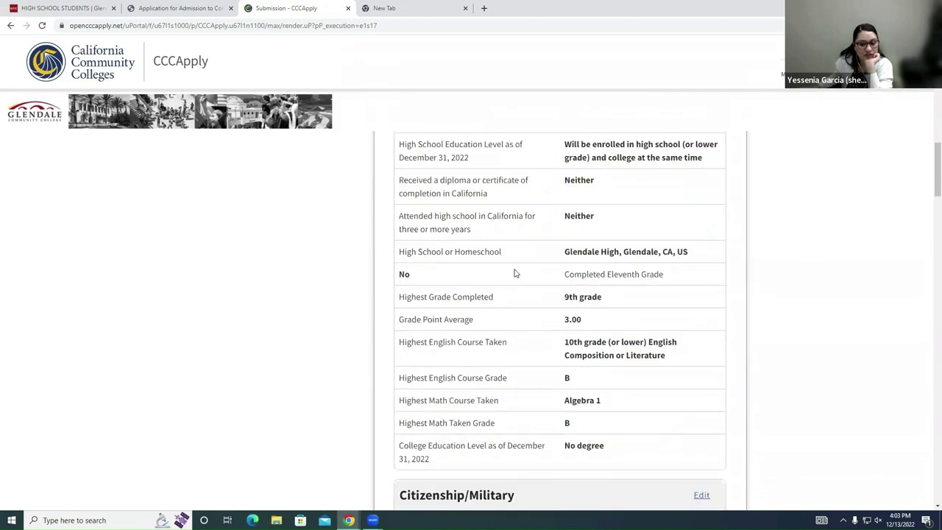
scroll(626, 316, down, 4)
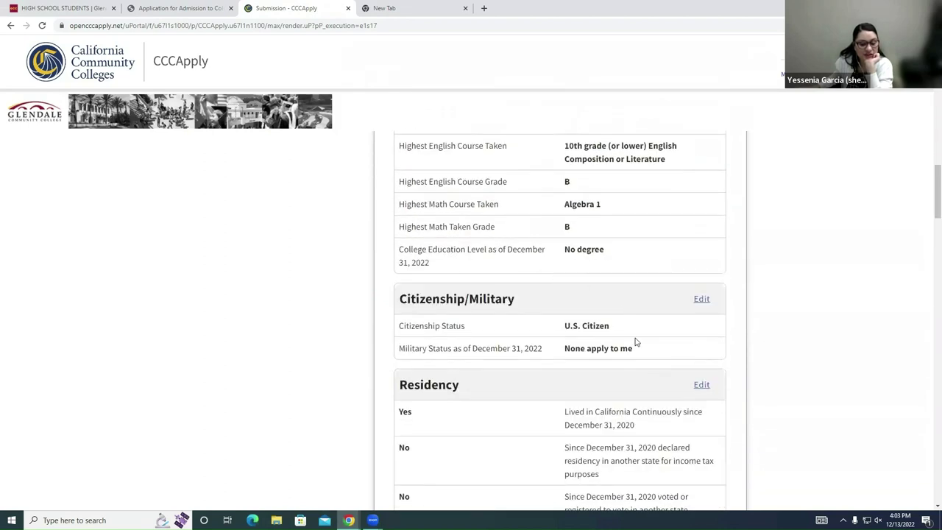
scroll(648, 294, down, 3)
scroll(631, 273, down, 3)
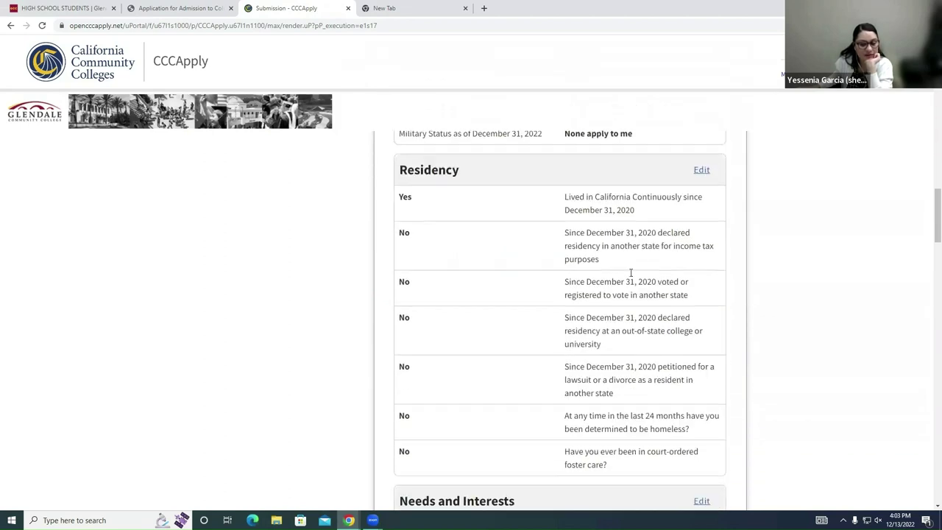
scroll(674, 284, down, 5)
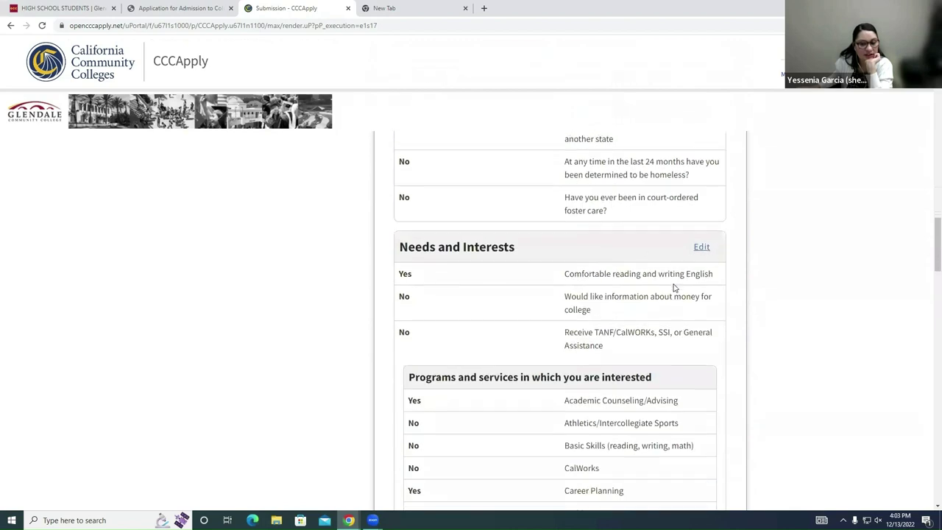
scroll(676, 280, down, 3)
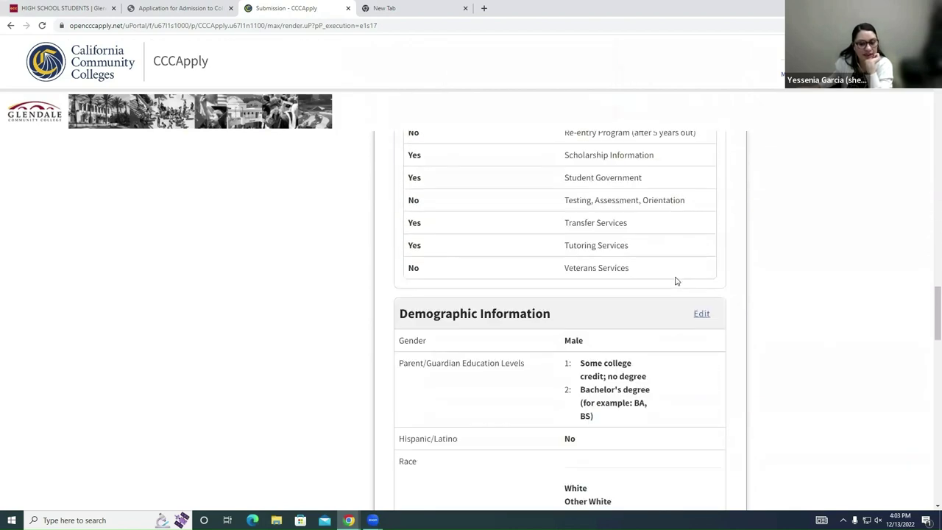
scroll(675, 281, down, 3)
scroll(672, 282, down, 5)
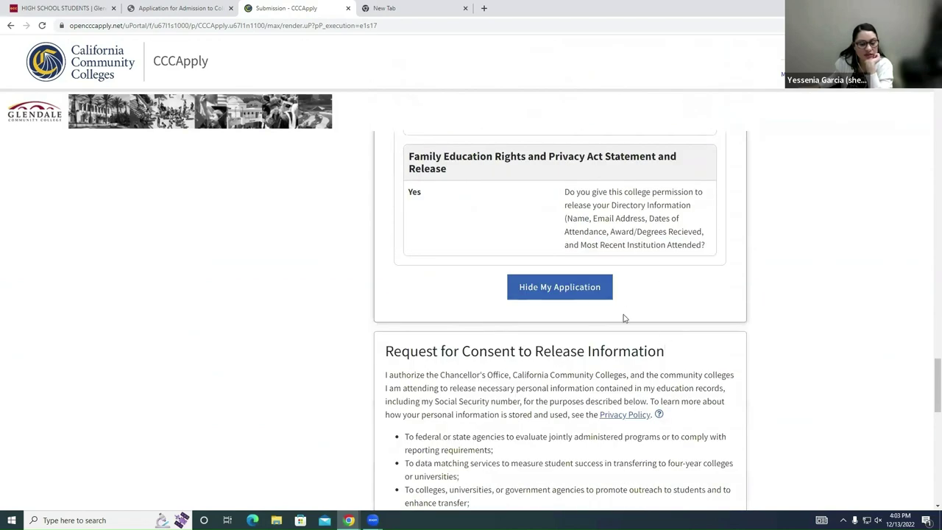
Step: Collapse the application summary with Hide My Application and confirm 'I consent' is selected
click(570, 298)
scroll(618, 351, down, 7)
scroll(619, 352, up, 5)
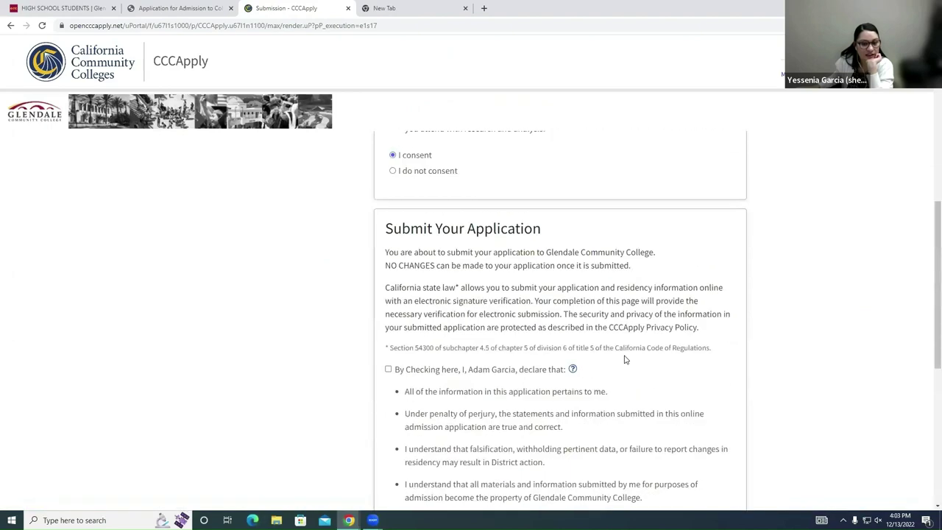
scroll(625, 359, up, 5)
scroll(629, 360, down, 3)
scroll(479, 280, up, 1)
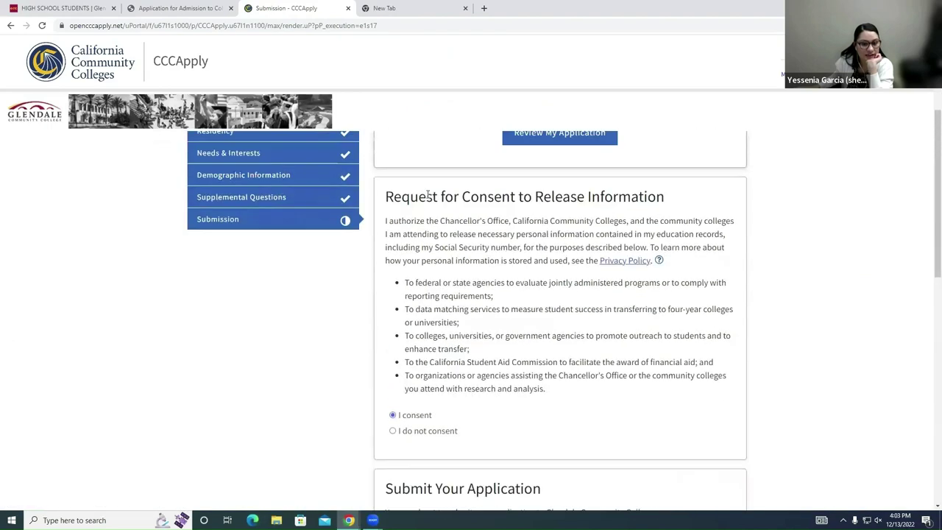
drag(384, 190, 637, 221)
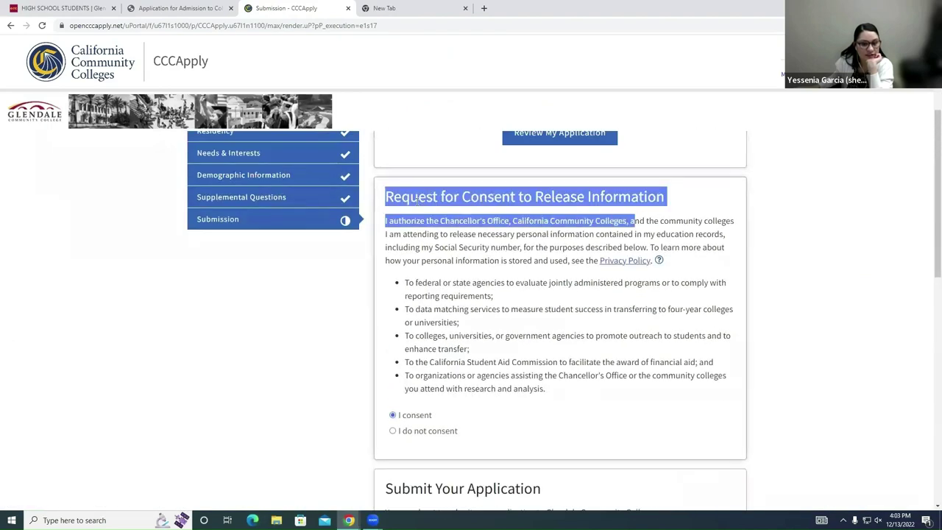
click(631, 416)
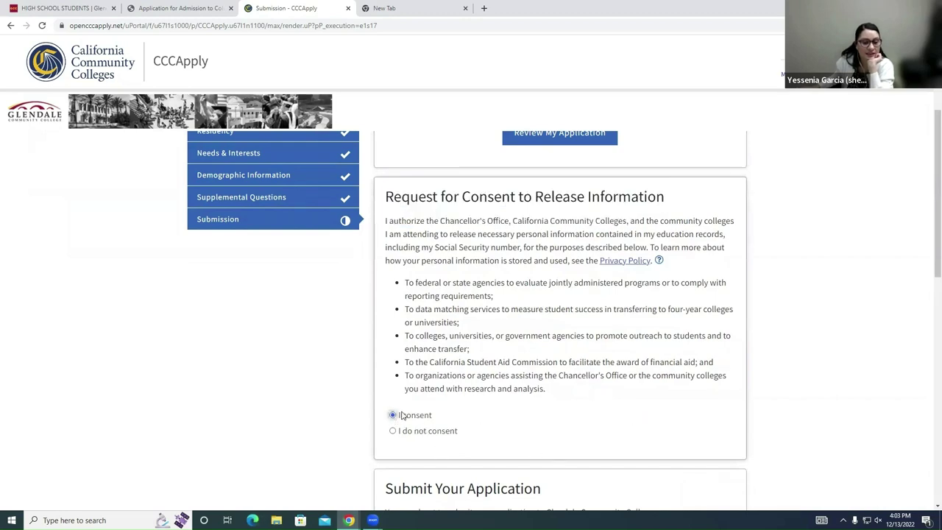
Step: Check both declarations: the truthfulness statement and the financial aid acknowledgment
scroll(595, 357, down, 2)
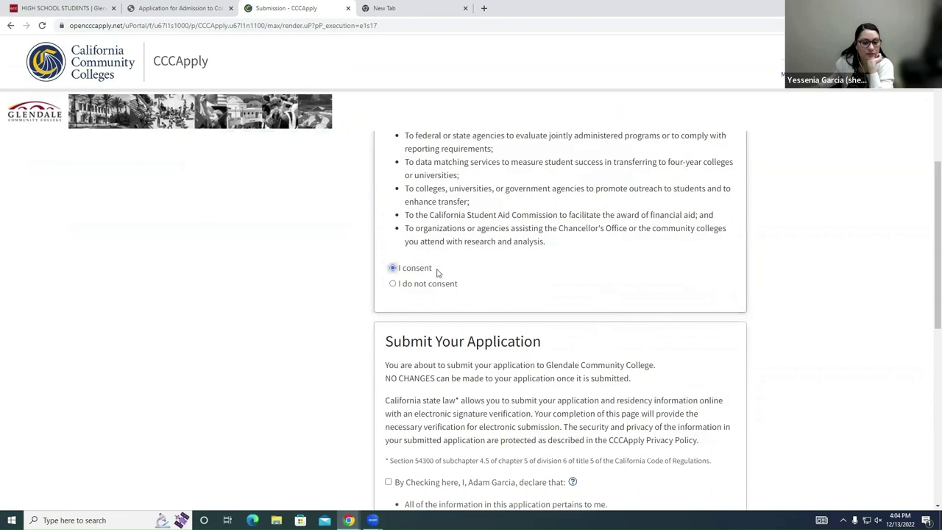
scroll(437, 273, down, 2)
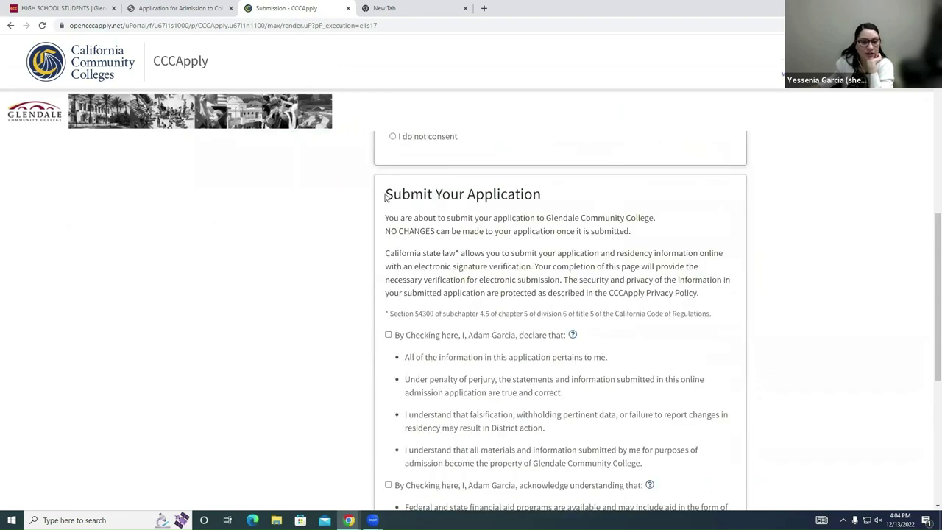
drag(384, 196, 563, 206)
click(569, 213)
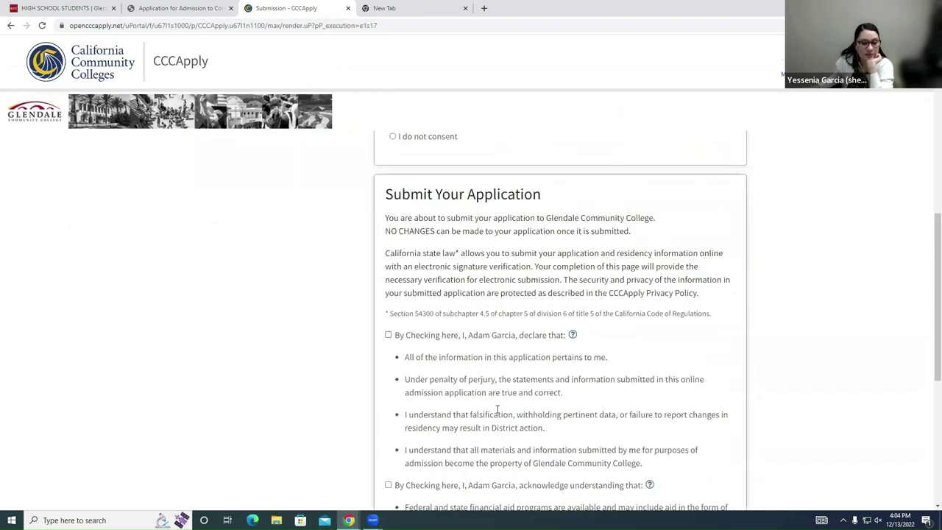
click(388, 335)
scroll(460, 338, down, 1)
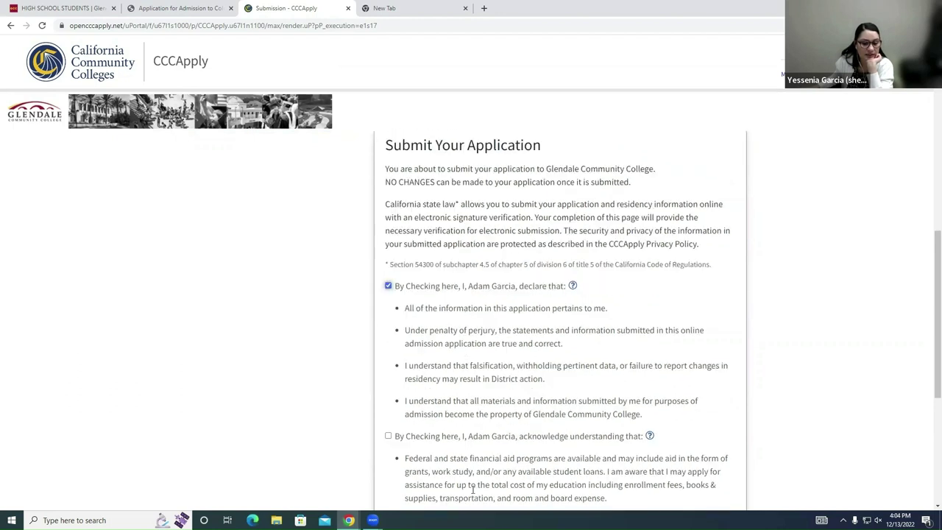
scroll(458, 457, down, 1)
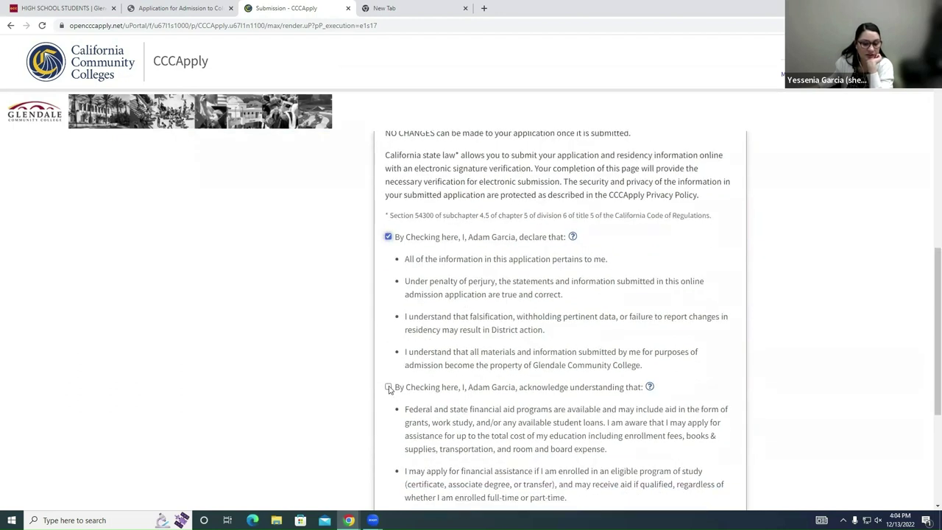
click(388, 387)
scroll(526, 353, down, 5)
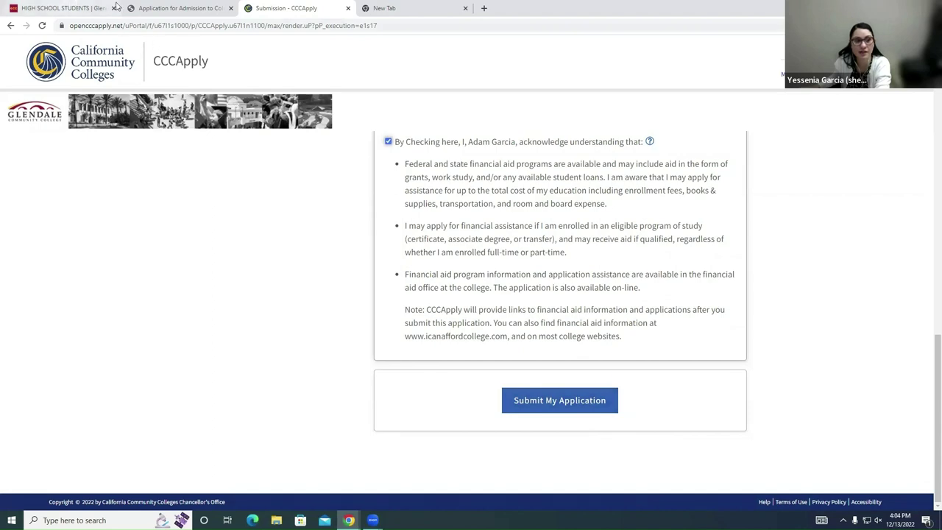
Step: On the GCC High School Students page, search the site for 'welcome center'
click(375, 8)
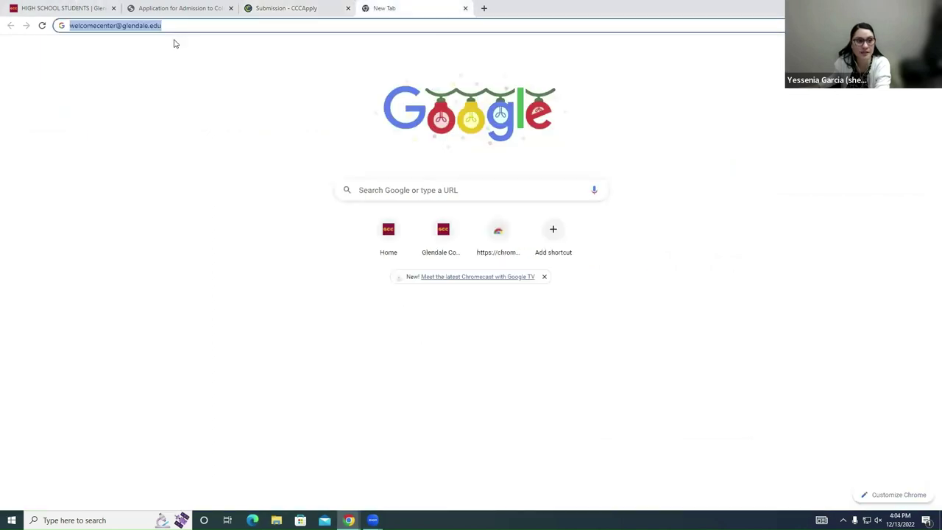
key(ctrl+1)
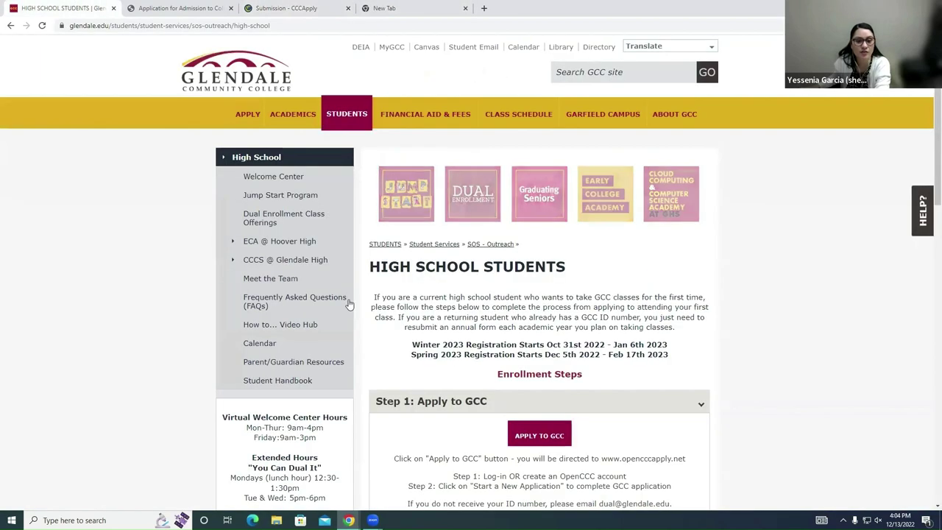
click(590, 71)
text(welc)
key(BackSpace)
text(lcome cente)
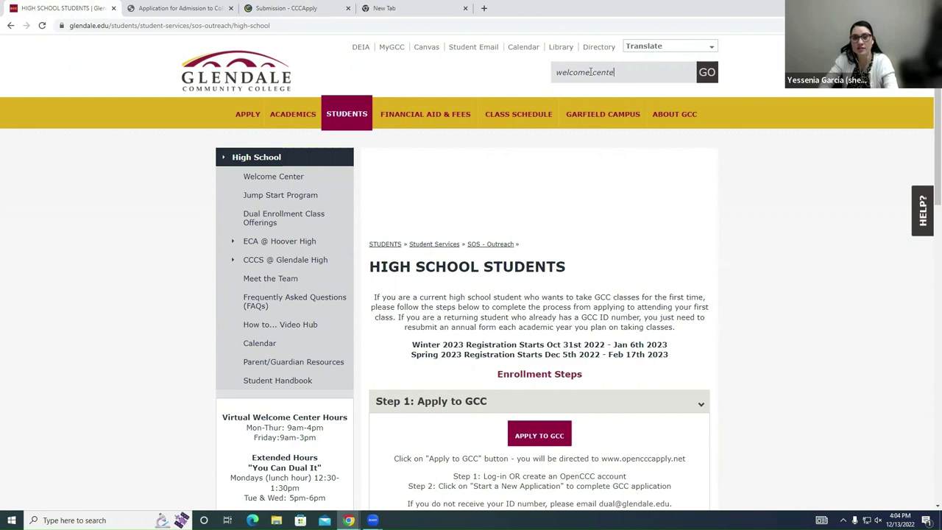
text(r)
key(Return)
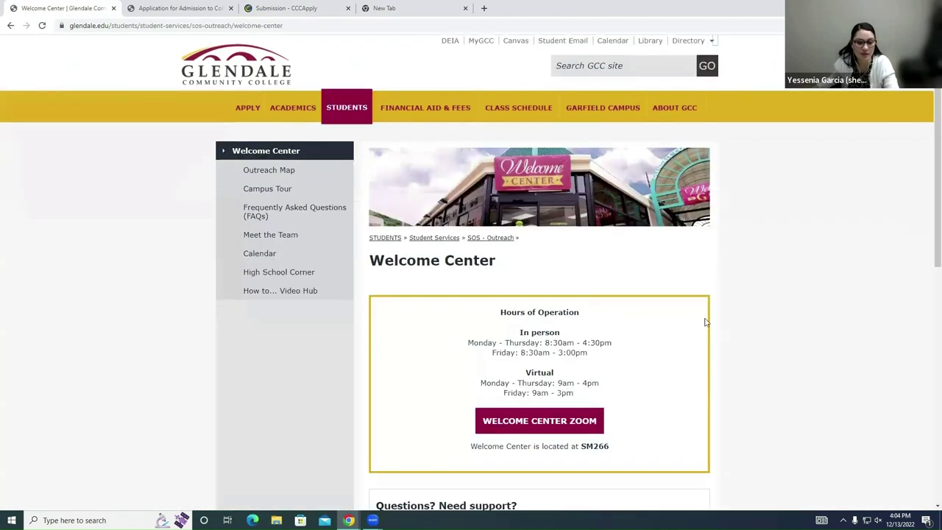
Step: Review the Welcome Center page's in-person and virtual hours, location SM266, and contacts
scroll(710, 335, down, 2)
scroll(713, 348, down, 2)
drag(589, 316, 486, 318)
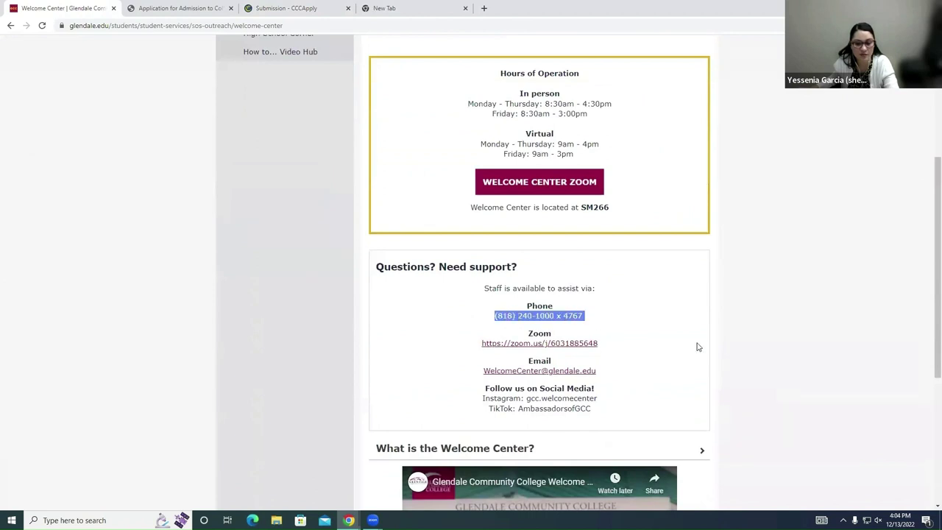
double_click(695, 359)
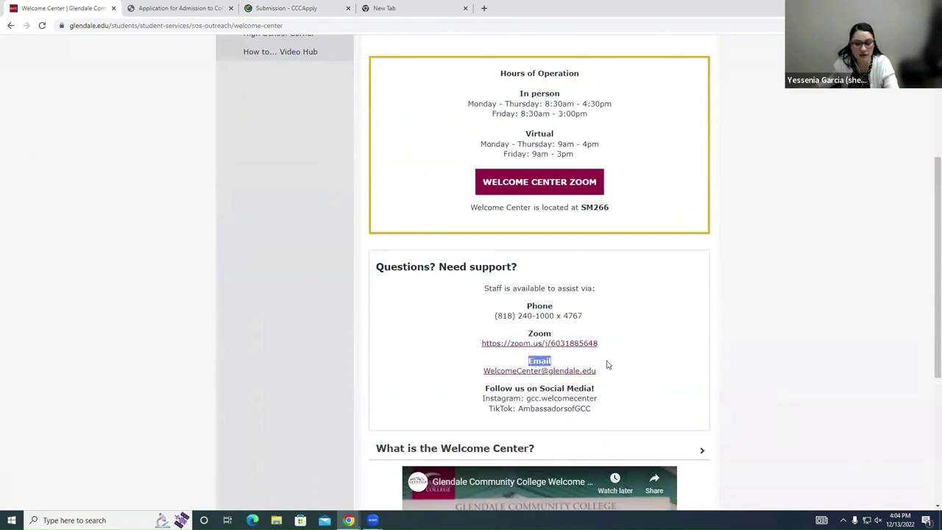
click(626, 253)
scroll(626, 252, up, 2)
drag(578, 252, 505, 171)
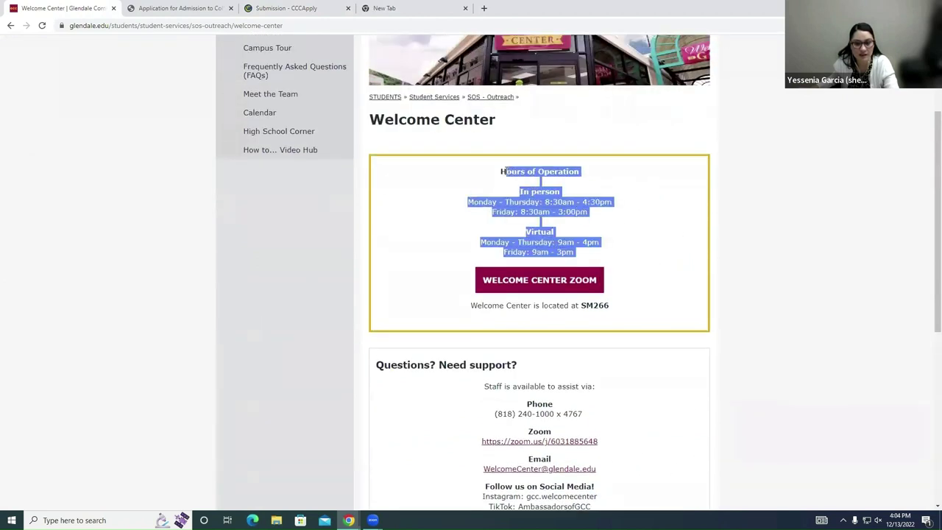
scroll(646, 334, down, 3)
scroll(648, 324, up, 3)
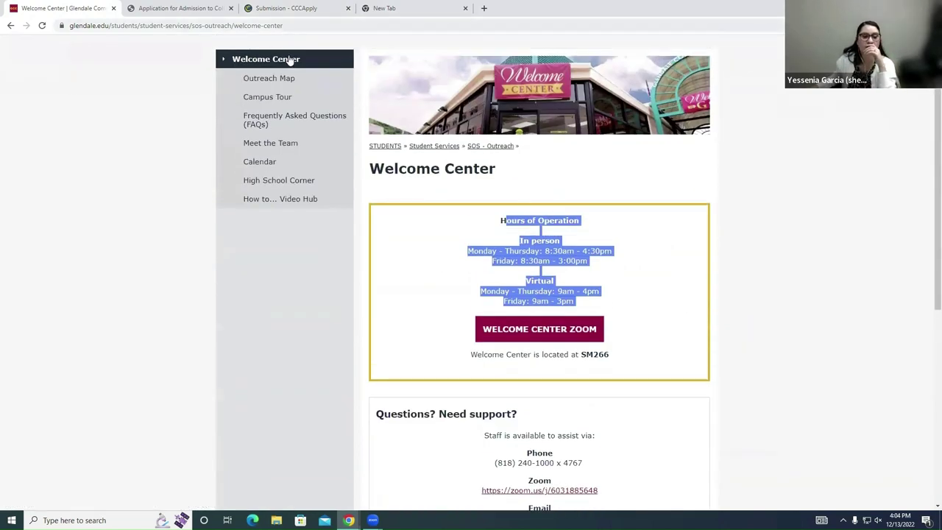
Step: Return to the CCCApply Submission tab, scrolled to the top, after a brief Welcome Center check
click(305, 4)
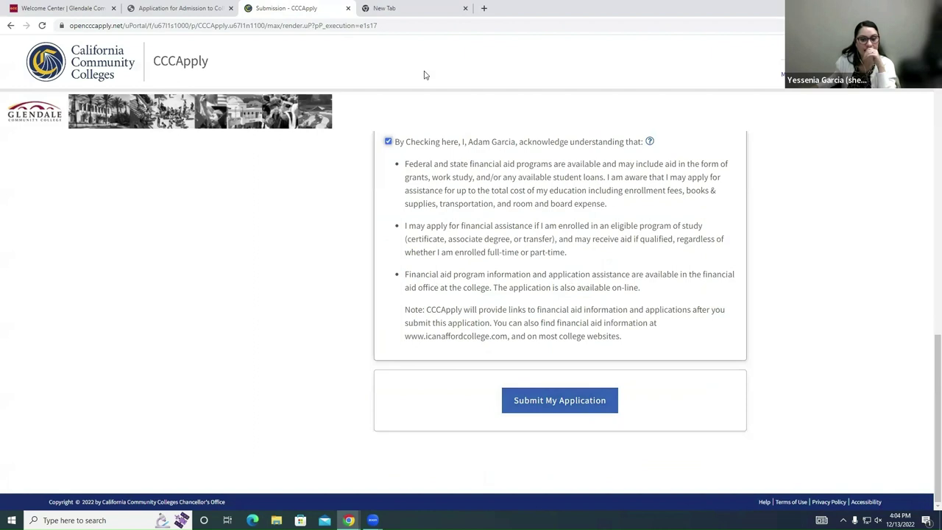
scroll(623, 269, up, 10)
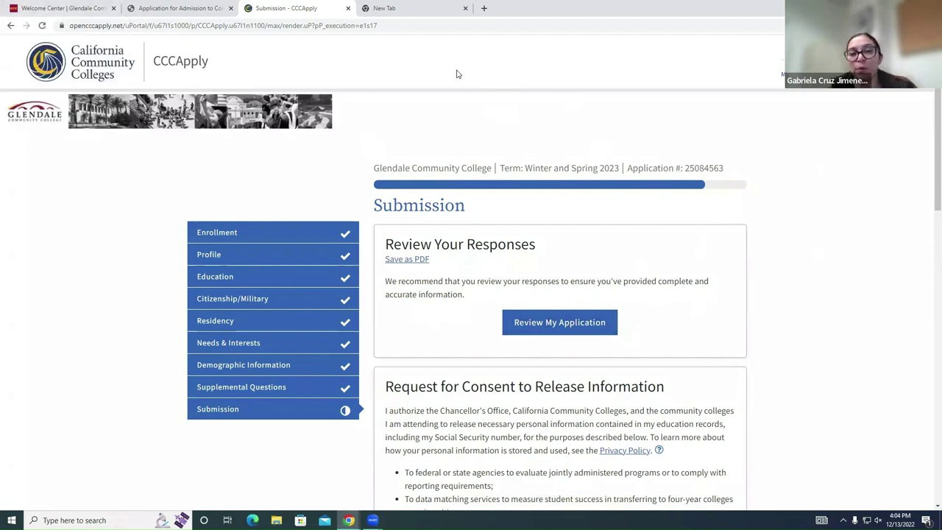
click(62, 8)
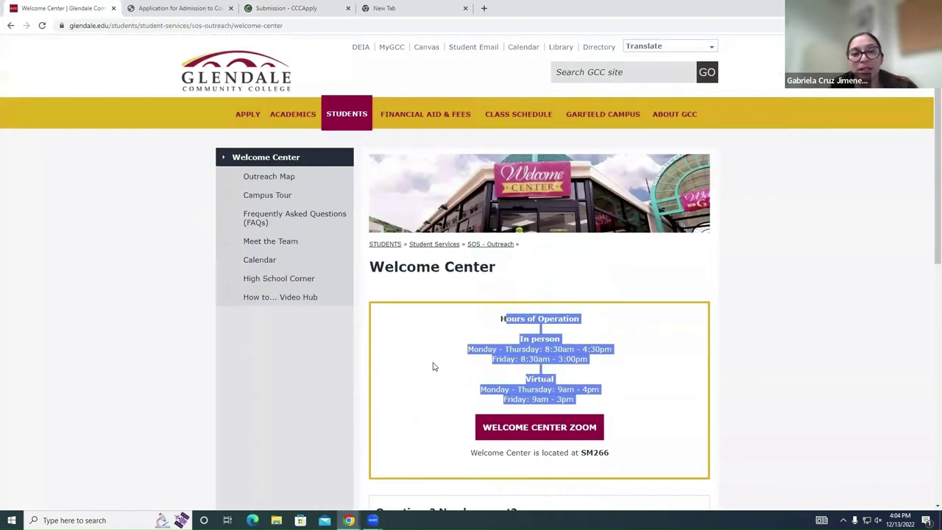
mouse_move(254, 115)
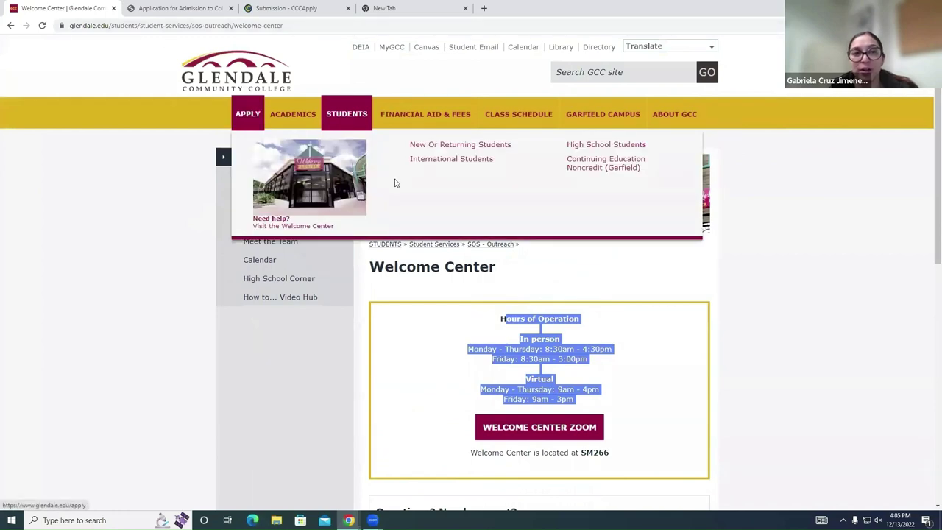
click(313, 8)
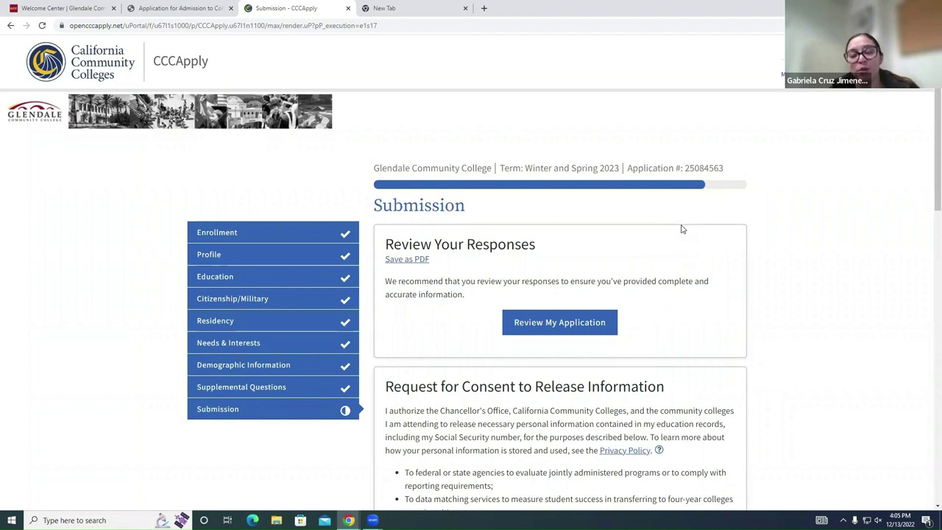